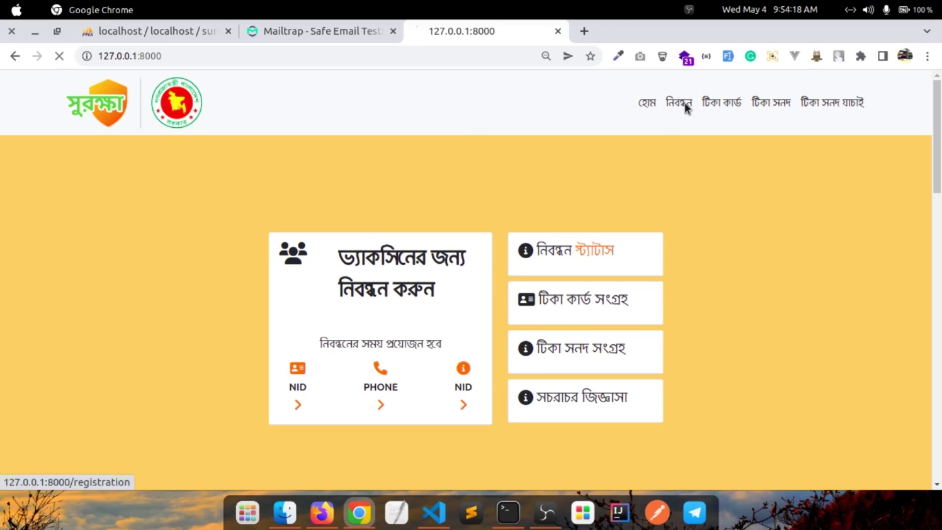
Browse the নিবন্ধন vaccine registration page, scrolling through its form
left_click(667, 107)
scroll(715, 169, "down", 3)
scroll(716, 171, "down", 3)
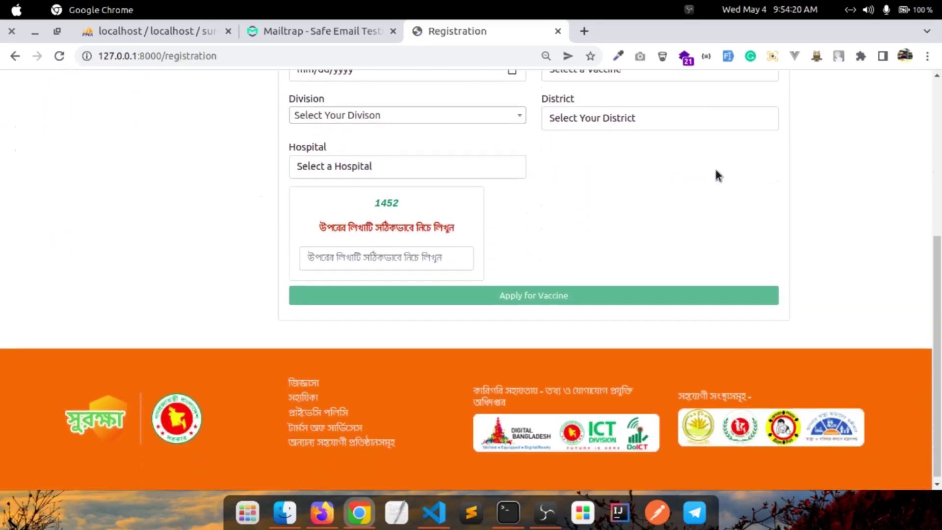
scroll(715, 171, "up", 5)
scroll(721, 171, "down", 5)
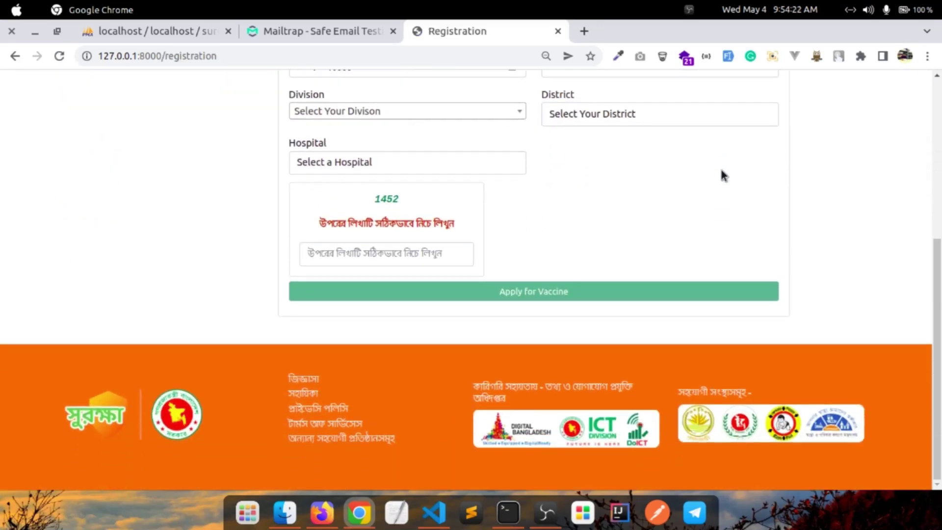
scroll(720, 175, "up", 5)
Look over the টিকা কার্ড vaccine card and টিকা সনদ certificate download pages
left_click(719, 106)
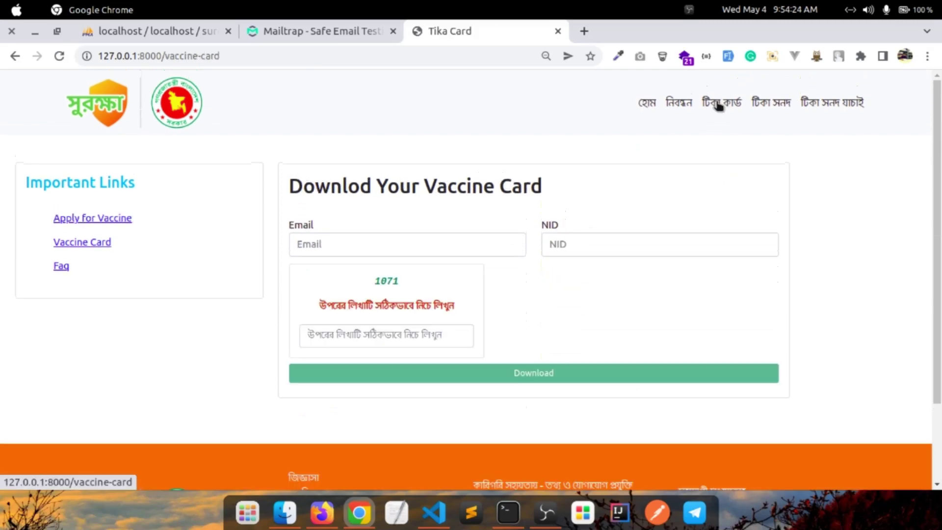
scroll(645, 189, "down", 2)
scroll(645, 189, "up", 2)
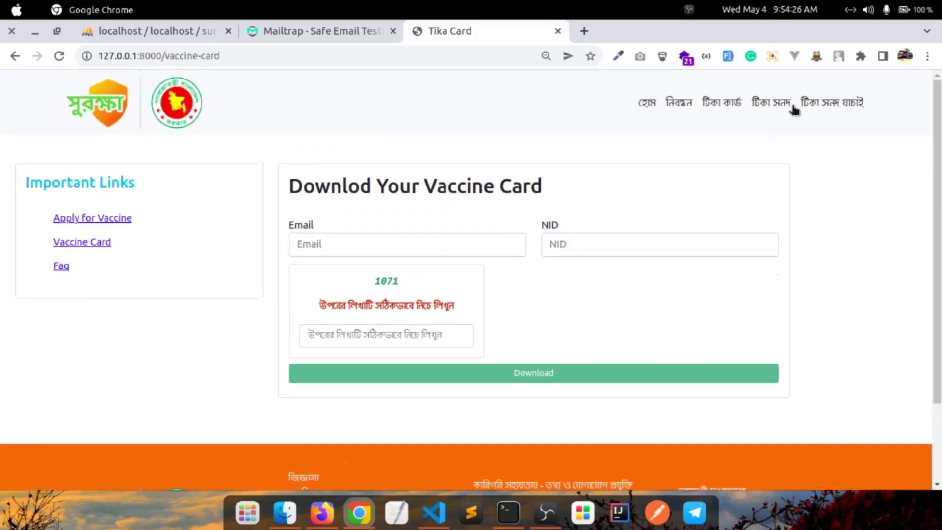
left_click(768, 98)
scroll(736, 192, "down", 2)
scroll(736, 193, "up", 2)
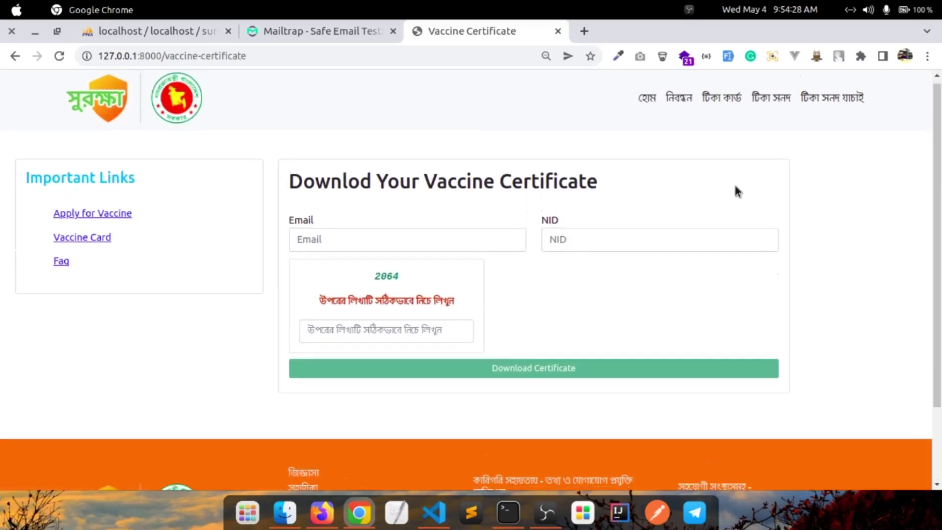
Go to the টিকা সনদ যাচাই status check page and dismiss the Google Translate offer
left_click(852, 103)
scroll(742, 212, "down", 2)
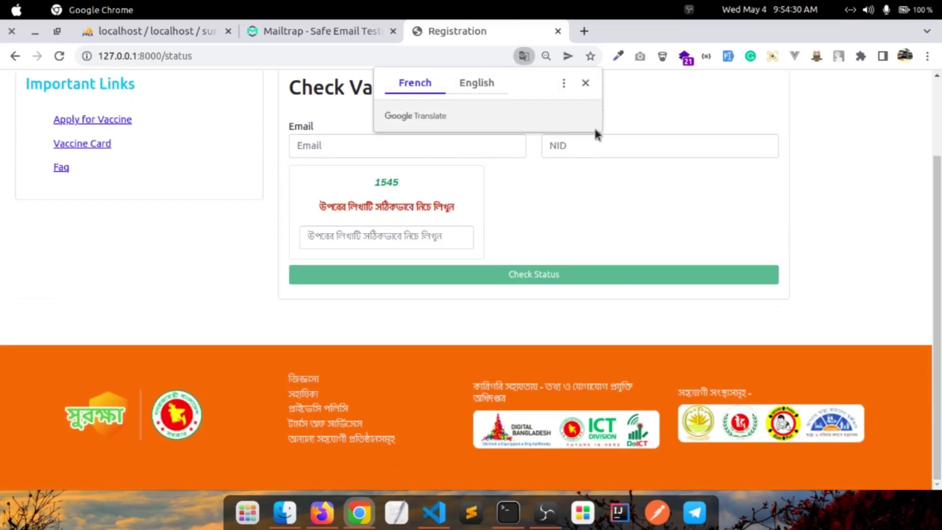
left_click(584, 83)
scroll(593, 196, "up", 1)
scroll(593, 180, "up", 2)
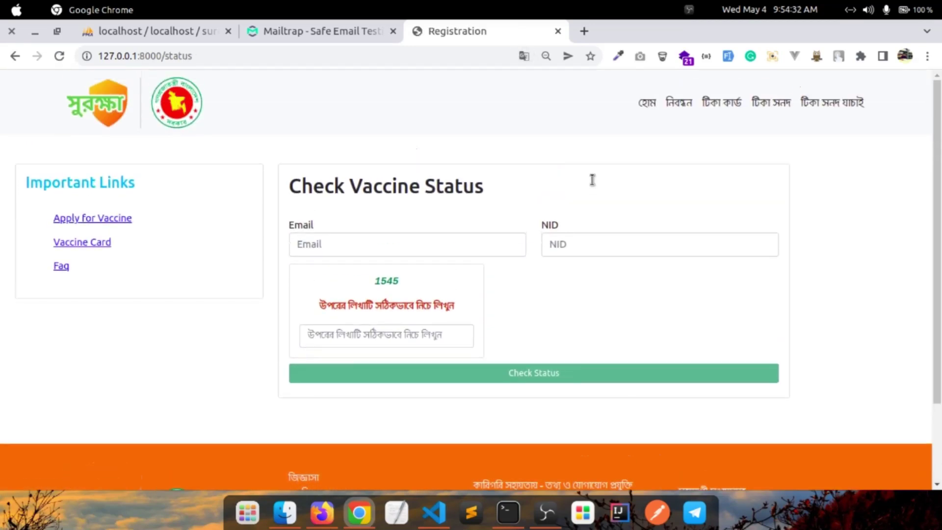
Return to the নিবন্ধন registration form and scroll through it
left_click(669, 104)
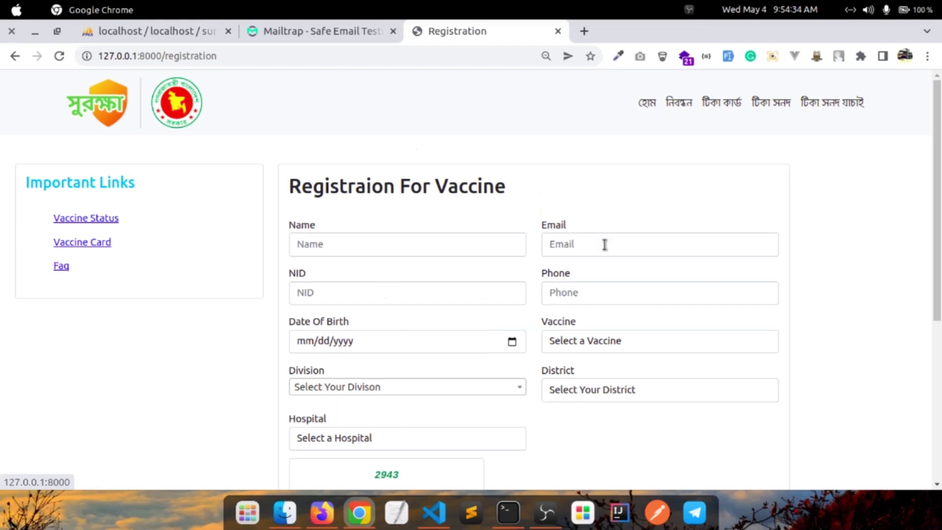
scroll(605, 244, "down", 4)
scroll(389, 220, "up", 4)
scroll(389, 220, "down", 1)
scroll(340, 244, "up", 1)
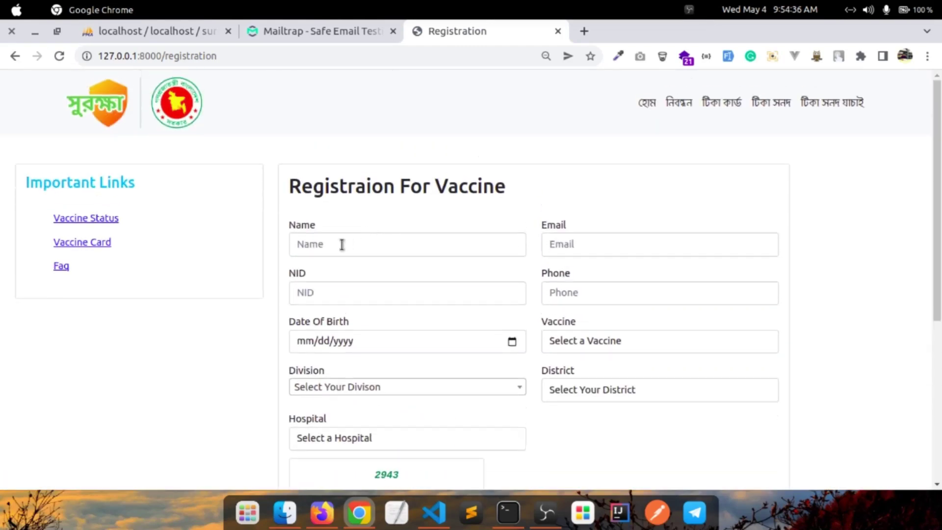
Enter the applicant's name, e-mail address, NID number and phone number
left_click(342, 244)
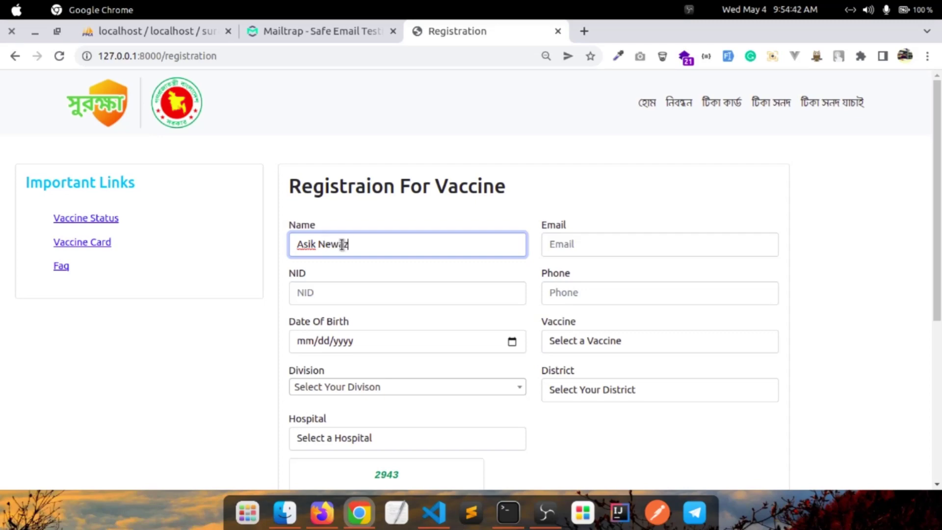
left_click(566, 247)
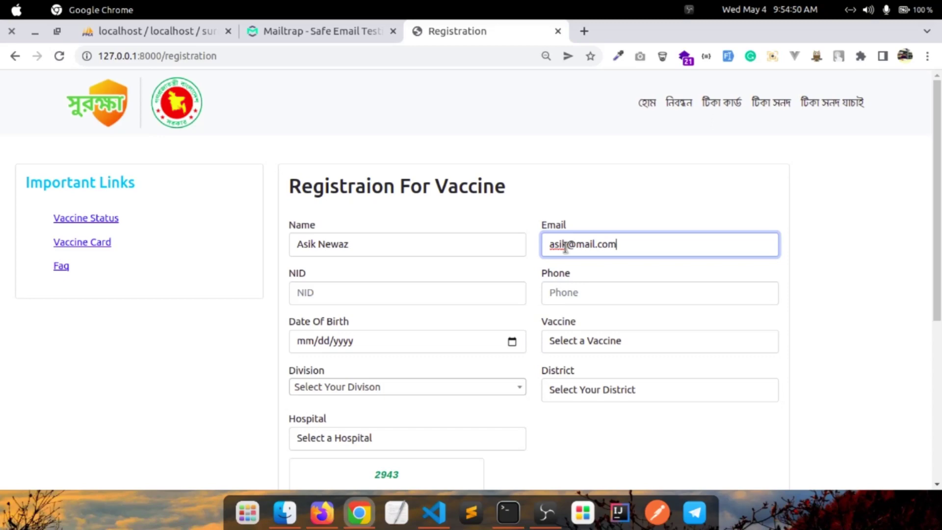
left_click(338, 297)
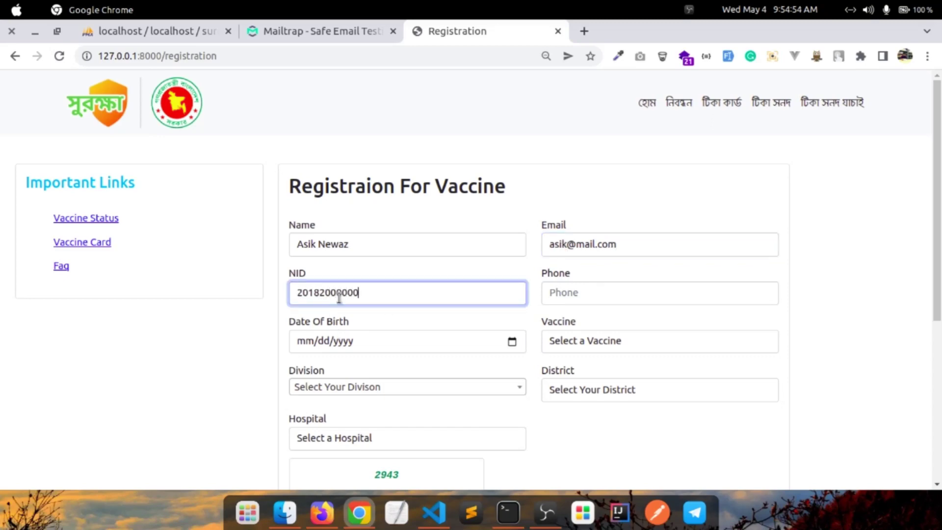
left_click(635, 292)
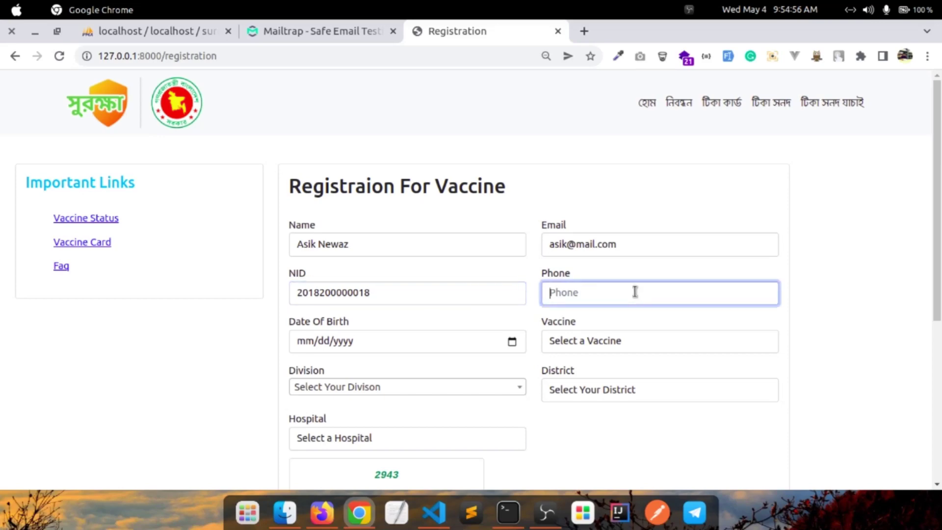
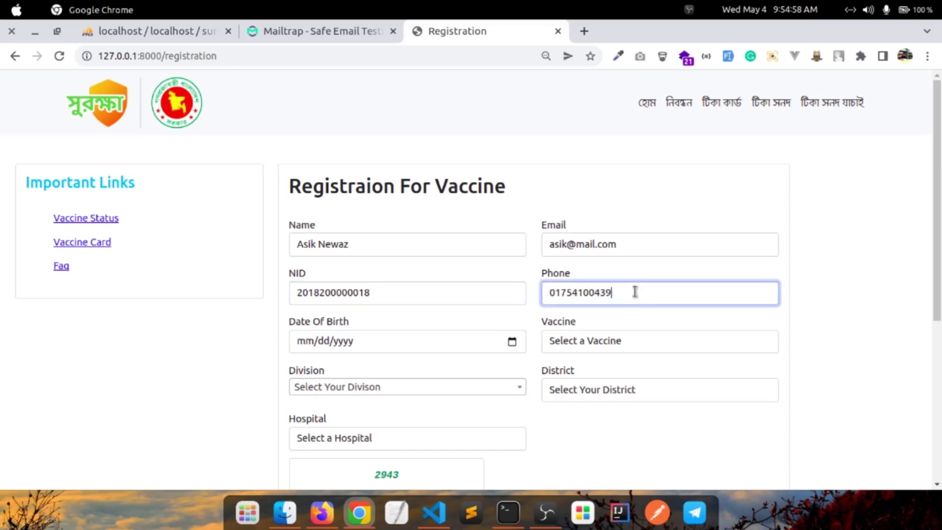
left_click(438, 342)
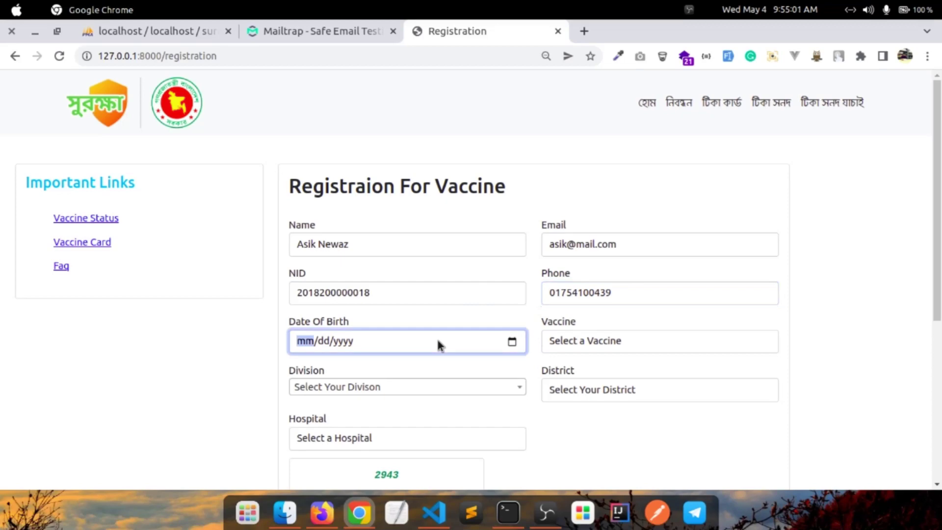
Set the date of birth to 01/04/2000 with the date picker
left_click(512, 343)
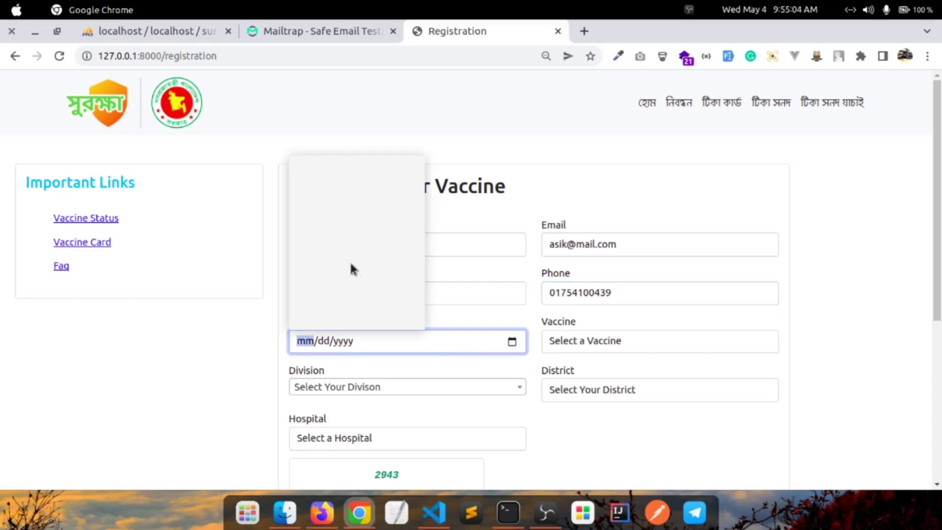
left_click(329, 170)
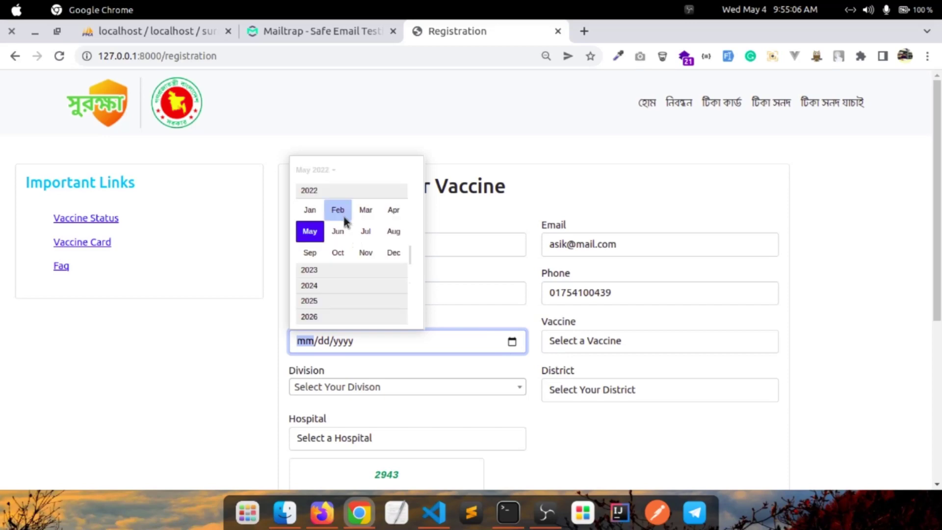
scroll(326, 191, "up", 2)
scroll(321, 195, "up", 5)
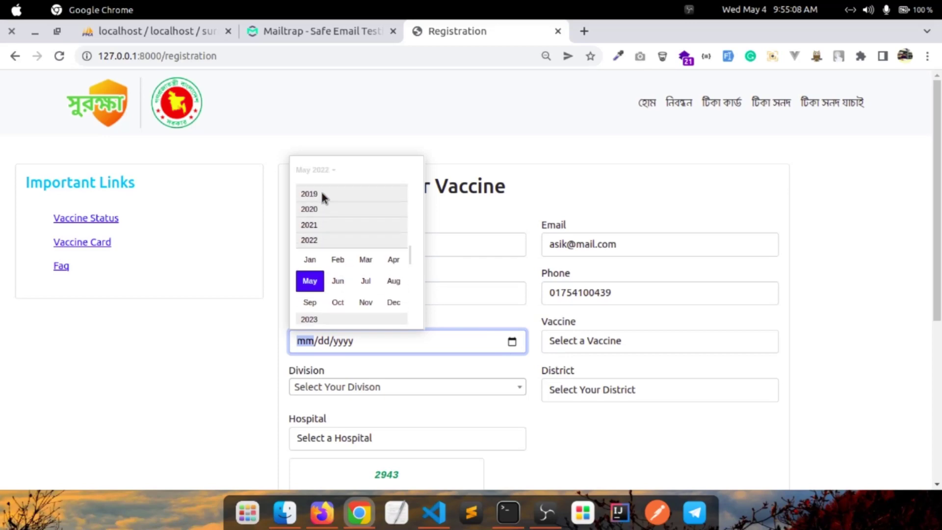
scroll(322, 194, "up", 4)
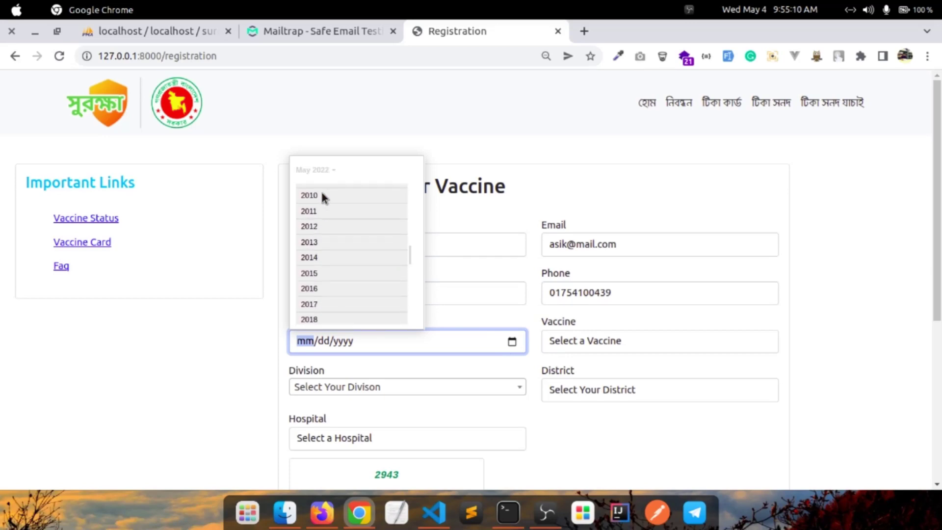
scroll(334, 207, "up", 3)
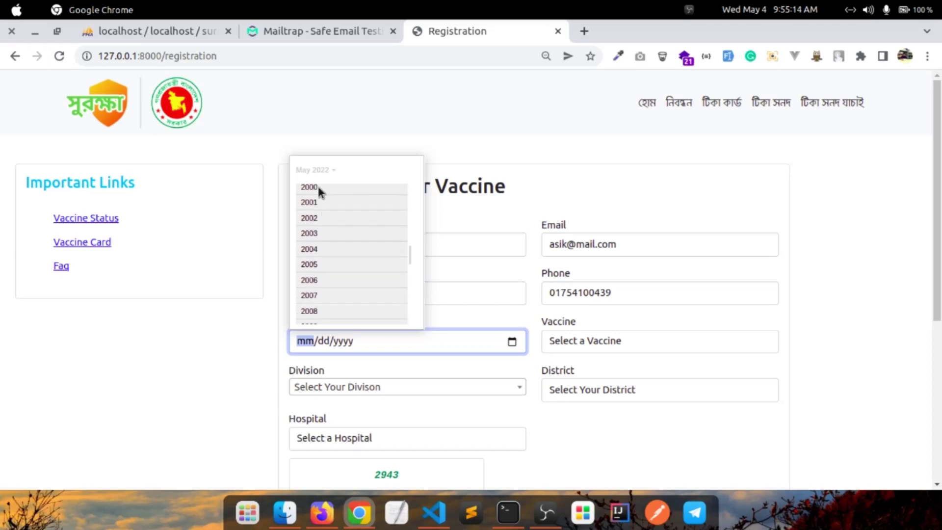
left_click(317, 186)
left_click(313, 210)
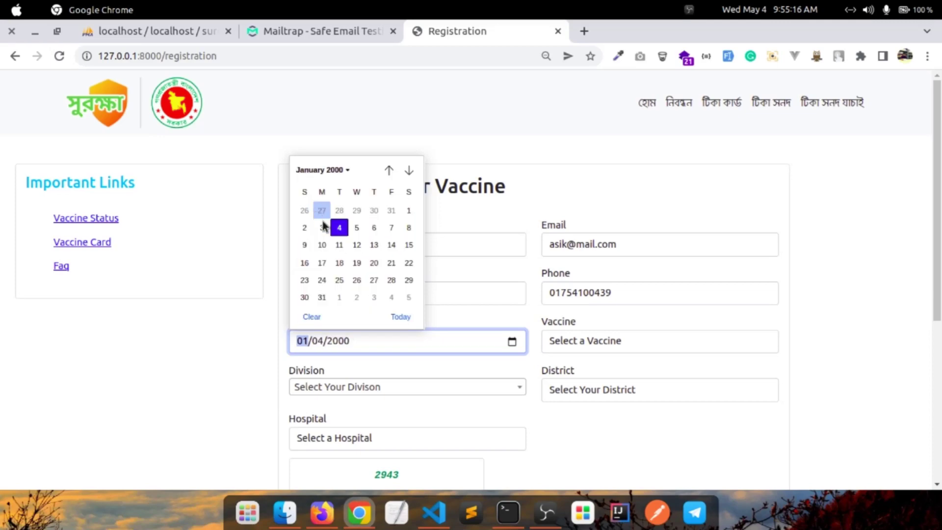
left_click(416, 337)
Choose Moderna as the vaccine, with Chittagong division, Chandpur district and Hospital 7
left_click(638, 346)
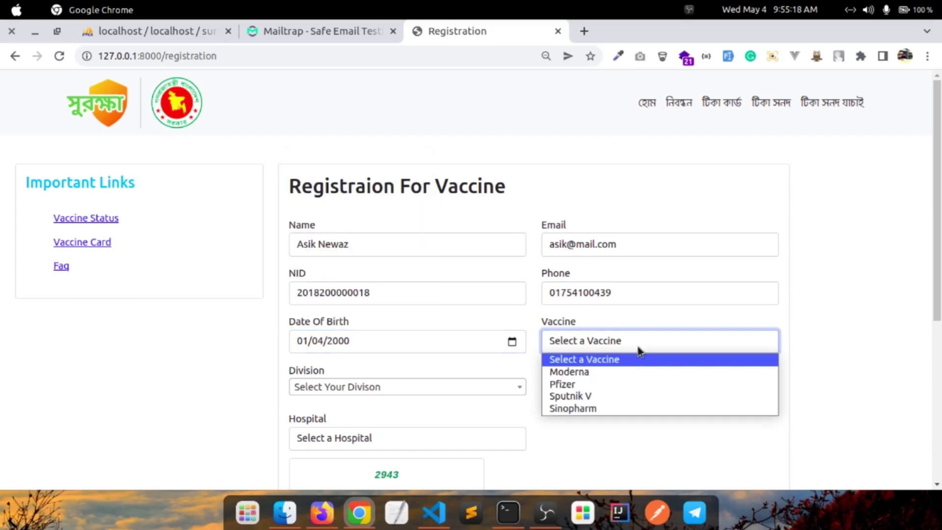
left_click(600, 376)
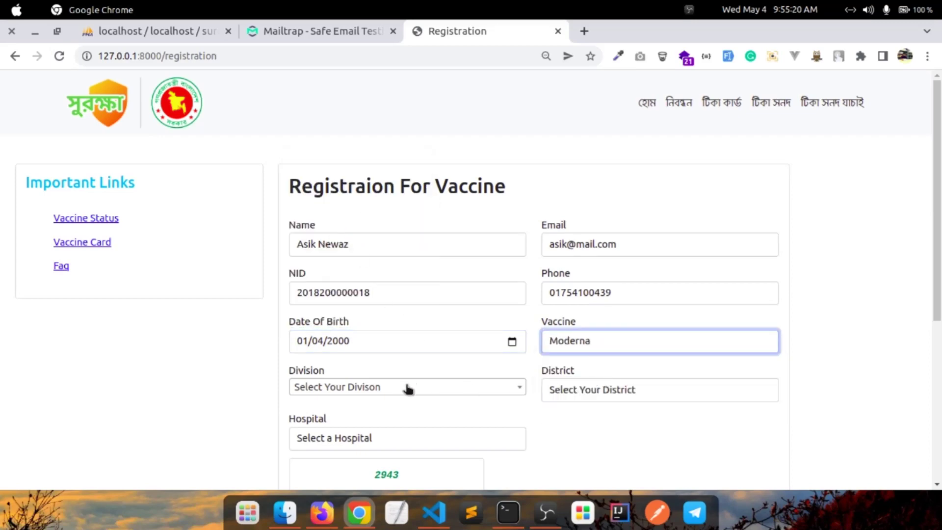
left_click(395, 387)
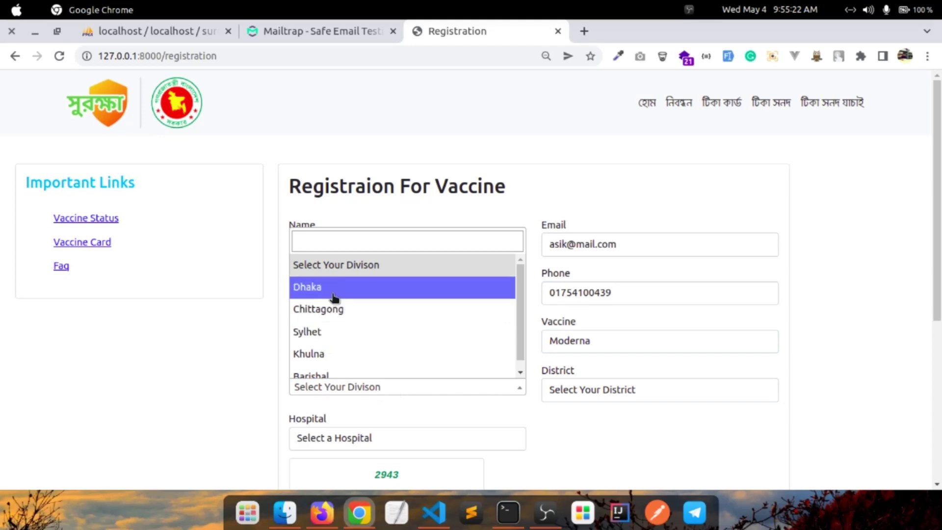
left_click(335, 317)
left_click(597, 394)
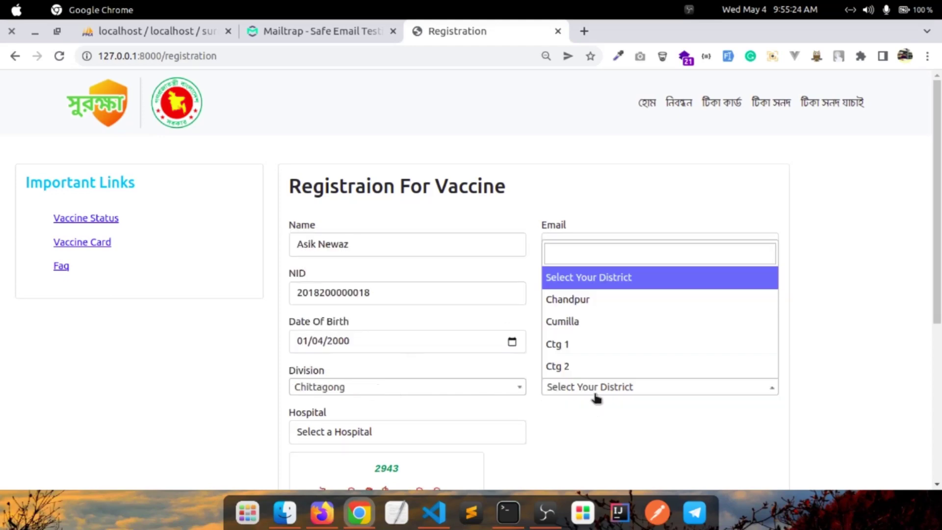
left_click(597, 309)
left_click(339, 428)
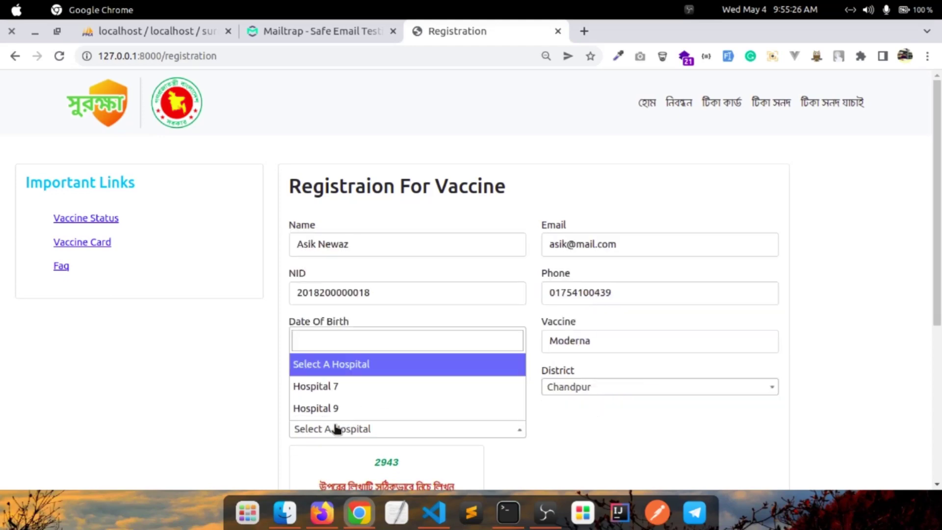
left_click(337, 387)
Change the location to Khulna and Khulna 3, then to Sylhet division and Sylhet 2 district
left_click(371, 389)
left_click(346, 354)
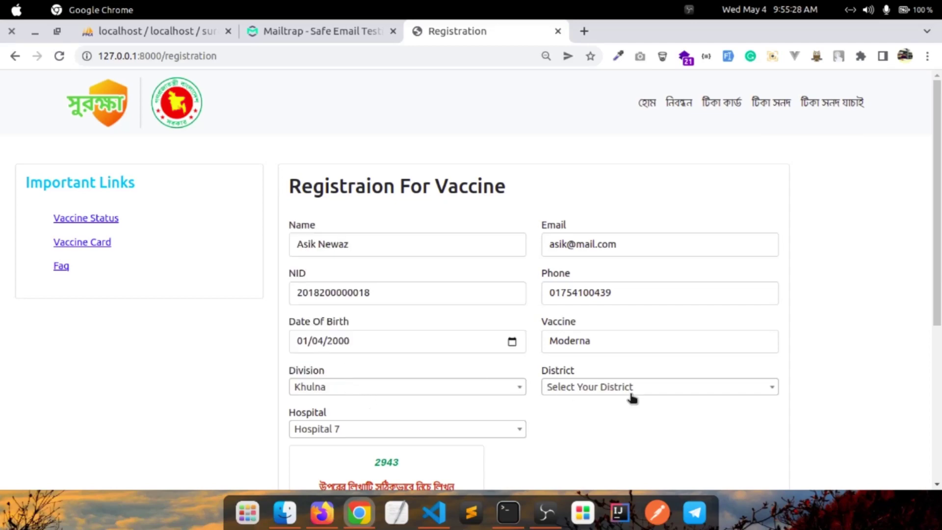
left_click(625, 393)
left_click(611, 347)
left_click(353, 391)
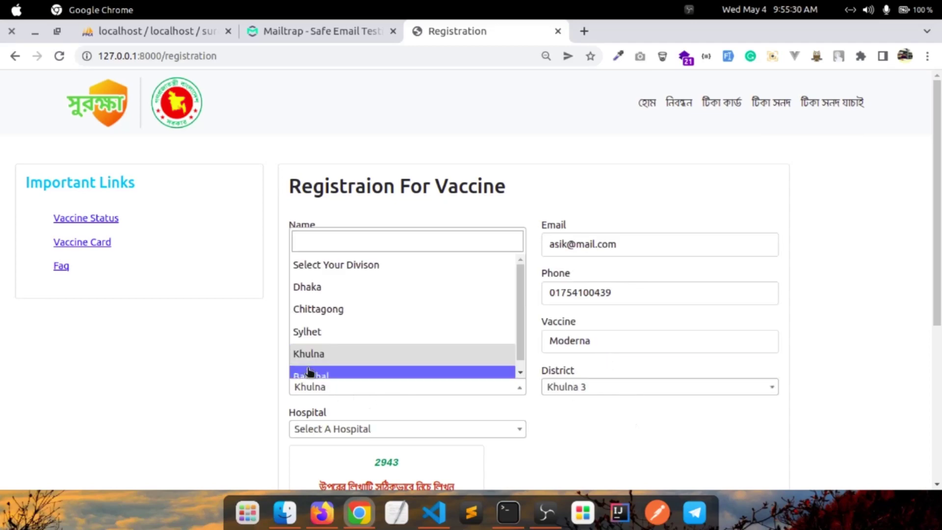
left_click(320, 334)
left_click(579, 388)
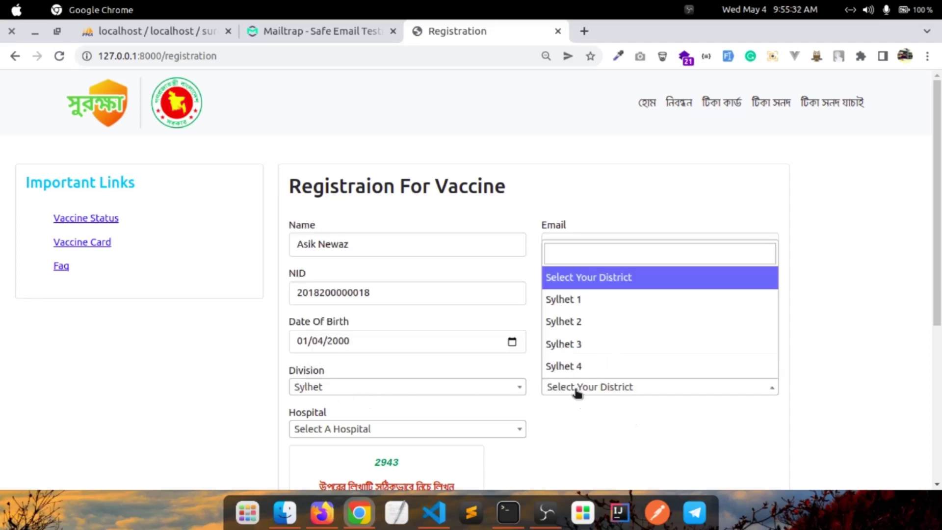
left_click(579, 332)
Select Hospital 18 as the vaccination hospital
scroll(344, 398, "down", 2)
left_click(324, 324)
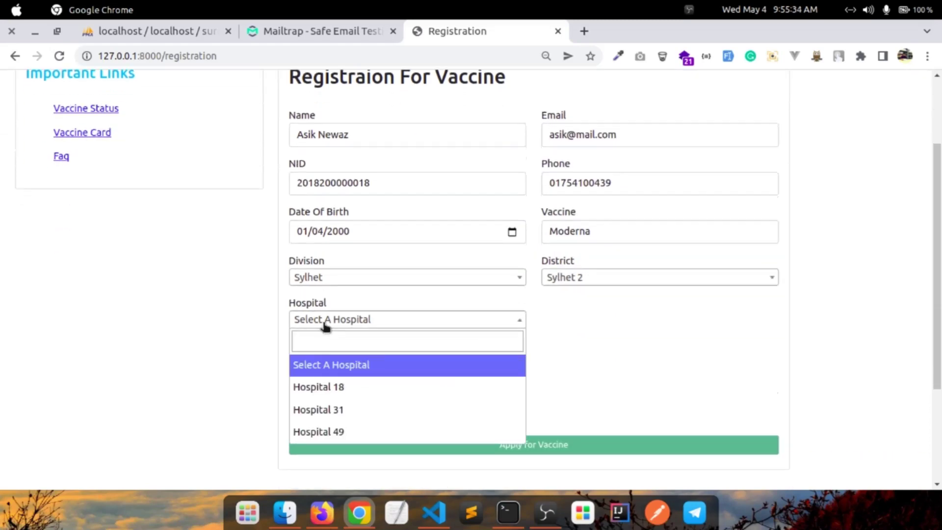
left_click(347, 389)
scroll(356, 393, "down", 2)
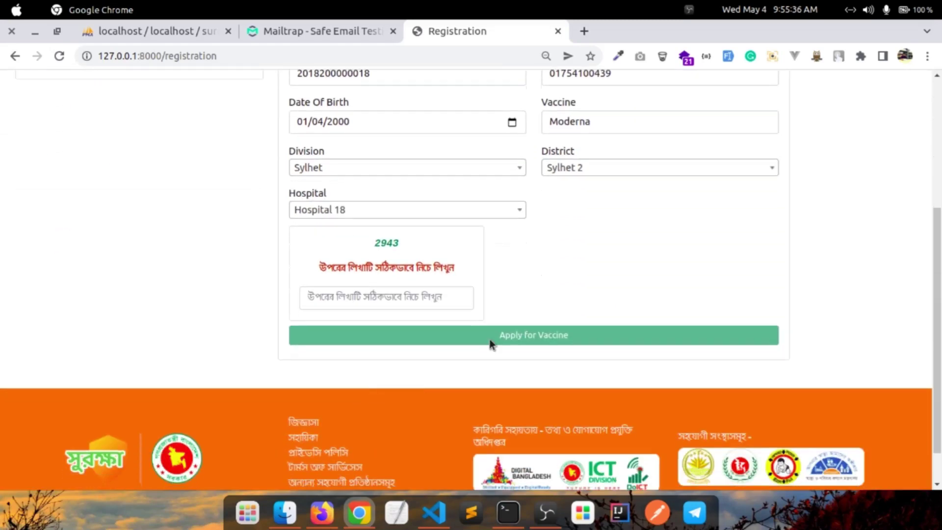
Answer the captcha, submit Apply for Vaccine, and bring up the Mailtrap inbox
left_click(457, 294)
type("2")
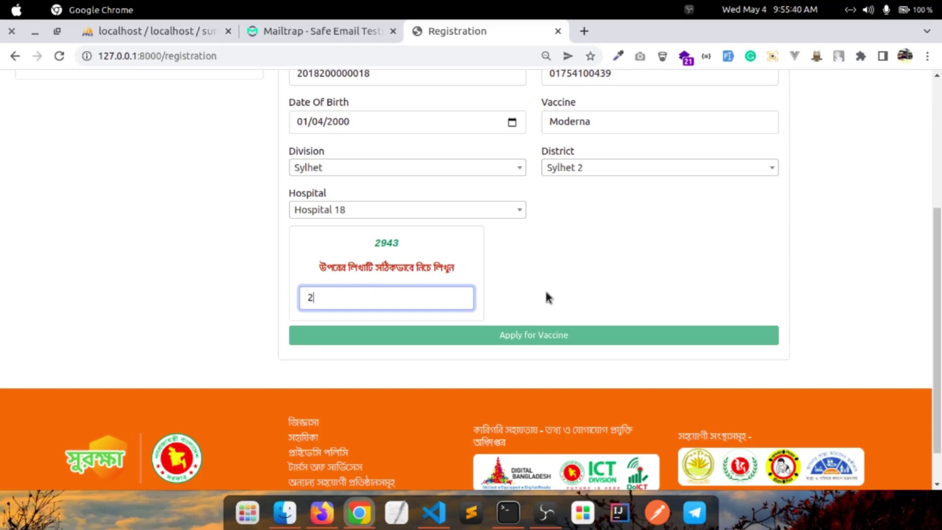
type("94333")
type("3")
left_click(556, 338)
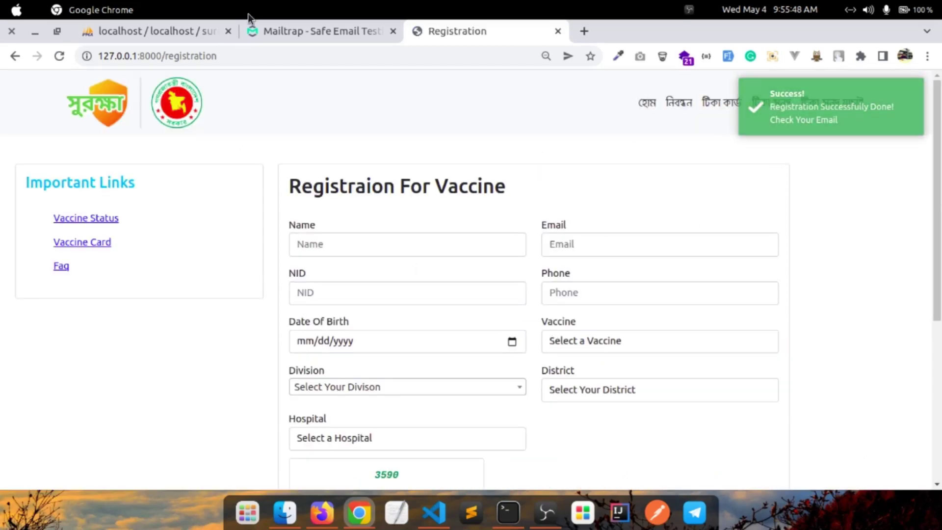
left_click(291, 32)
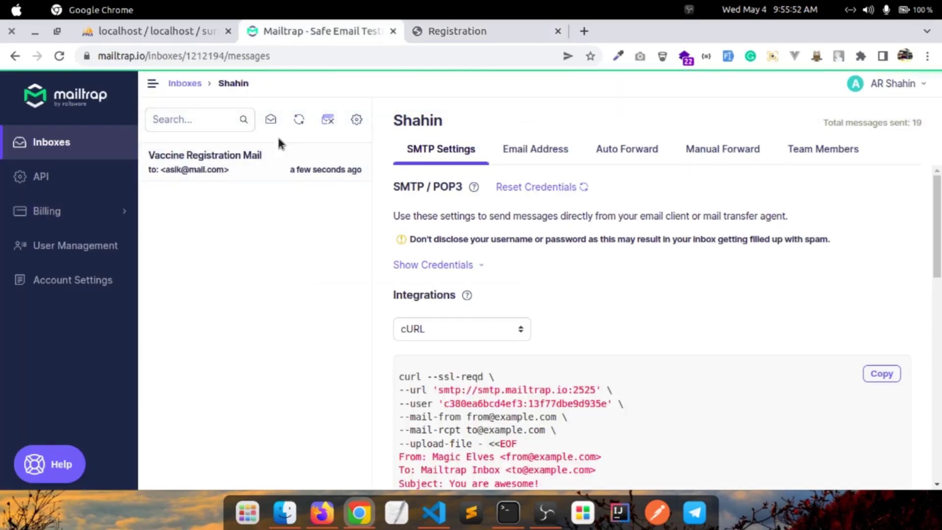
Read the Vaccine Registration Mail, which lists Moderna, Hospital 18 and 2022-May-04
left_click(271, 173)
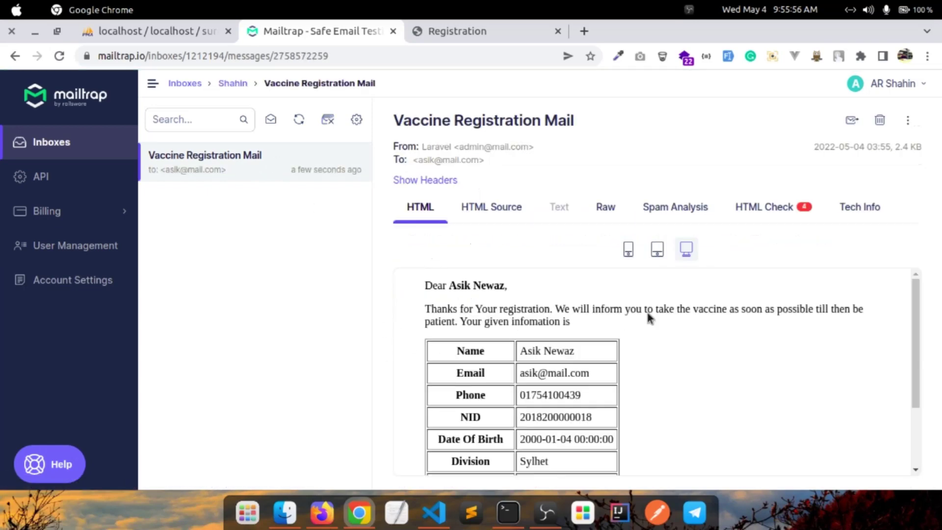
scroll(511, 324, "down", 3)
scroll(521, 315, "up", 3)
scroll(511, 315, "down", 3)
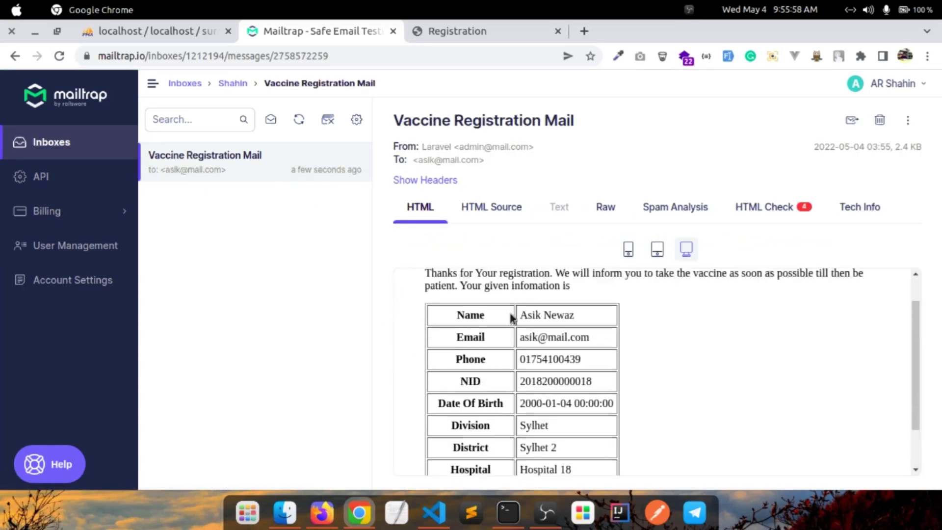
scroll(510, 319, "down", 1)
scroll(489, 343, "up", 3)
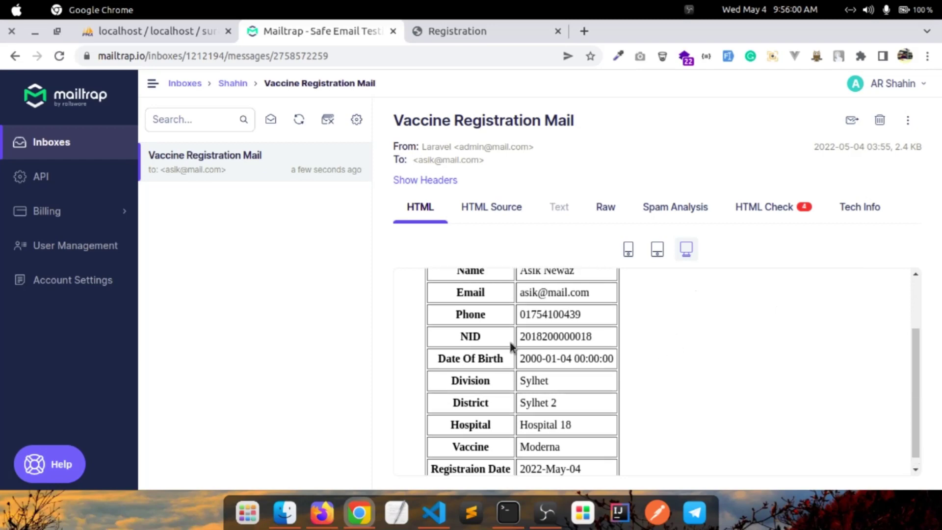
Return to the Surokkha registration page and select the local server address
left_click(452, 33)
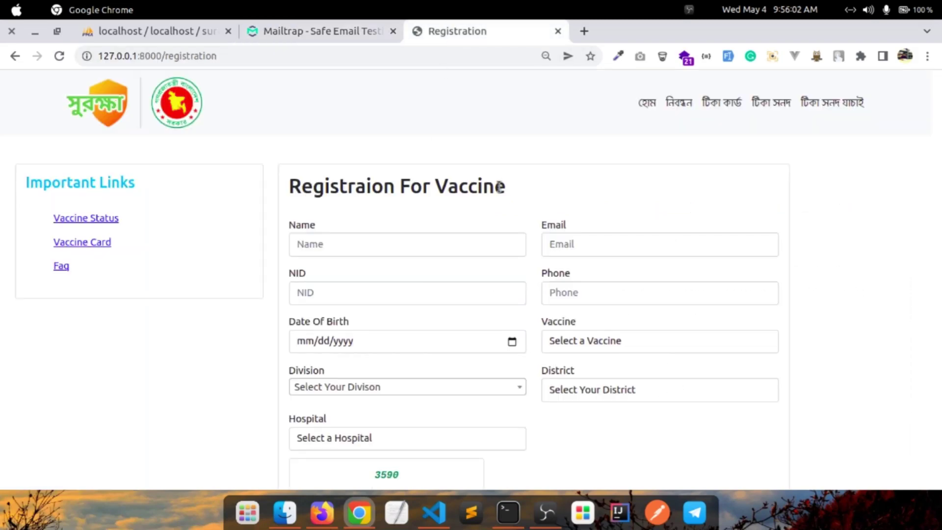
scroll(497, 187, "down", 2)
scroll(496, 187, "up", 2)
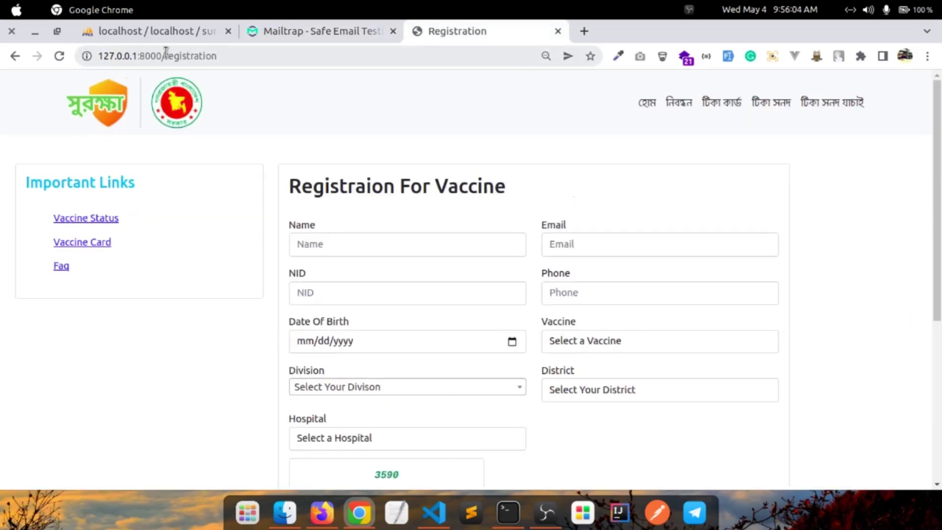
left_click_drag(166, 55, 91, 56)
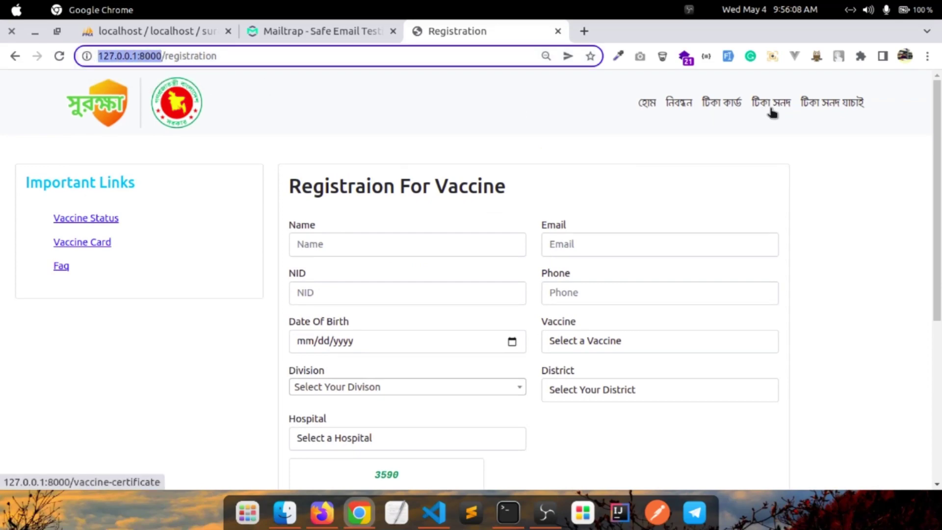
Go to the টিকা সনদ যাচাই status check page, passing the vaccine card page
left_click(730, 110)
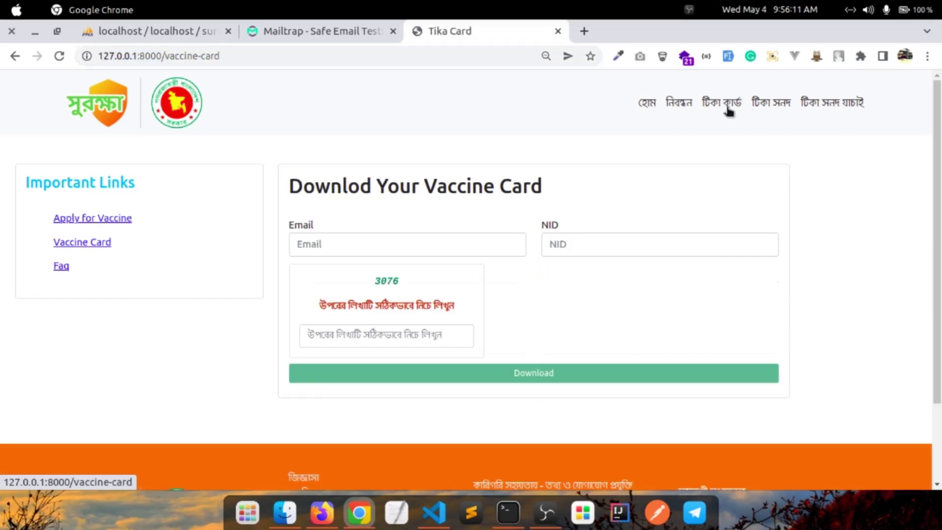
left_click(834, 106)
left_click(585, 80)
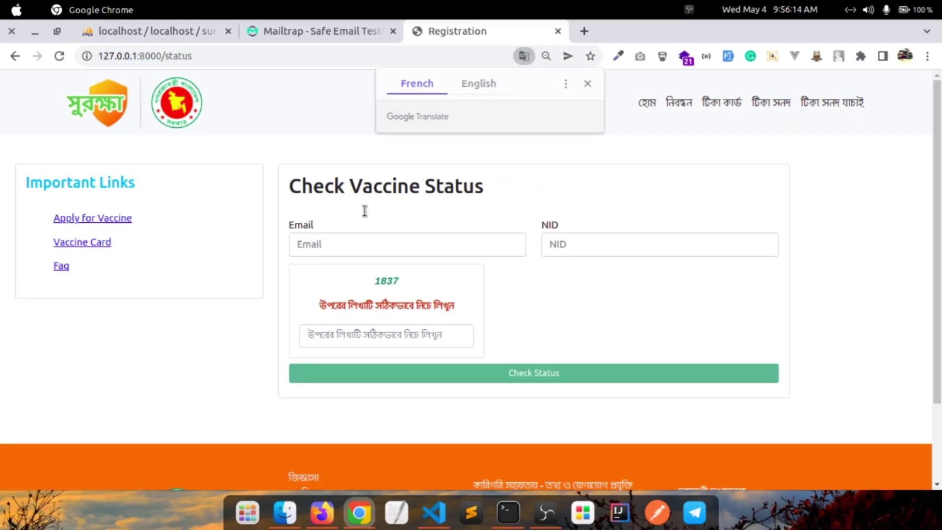
Check status with the registered e-mail, NID and captcha, getting 'Your Status is Pending Now!'
left_click(343, 241)
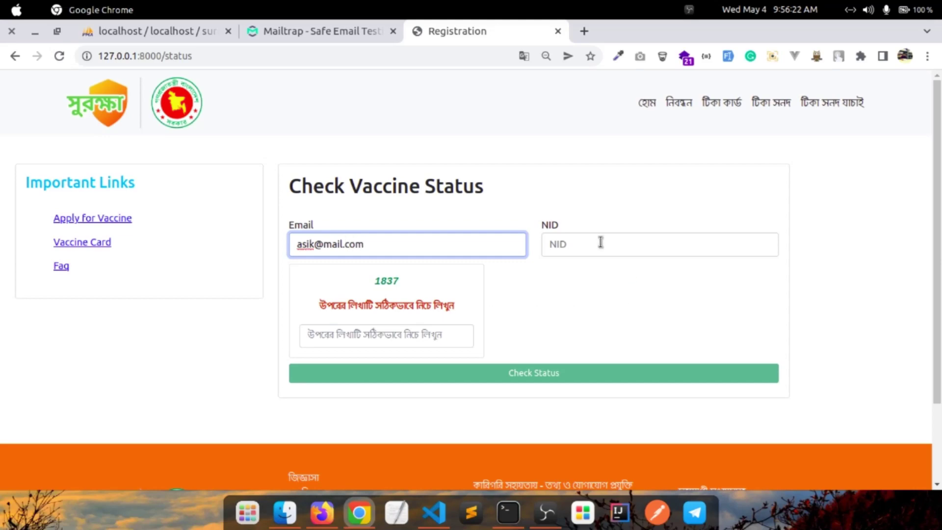
left_click(601, 242)
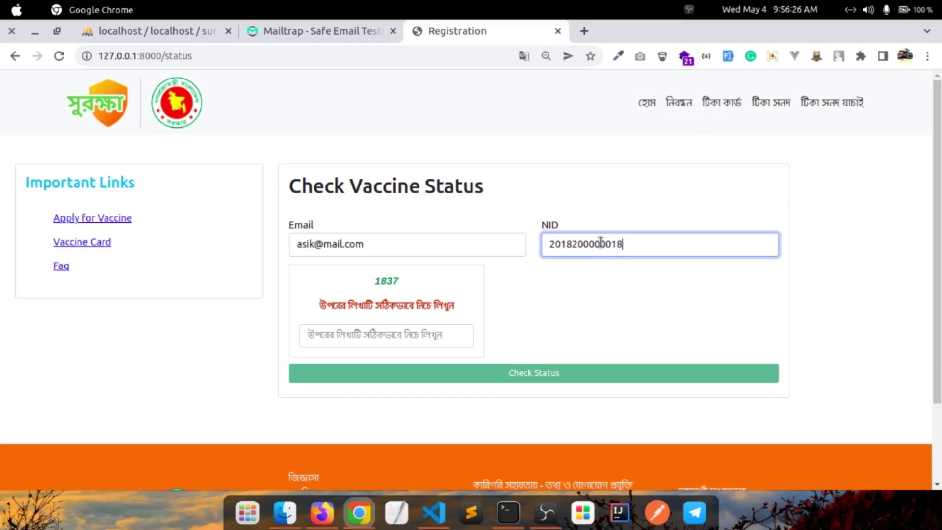
left_click(404, 334)
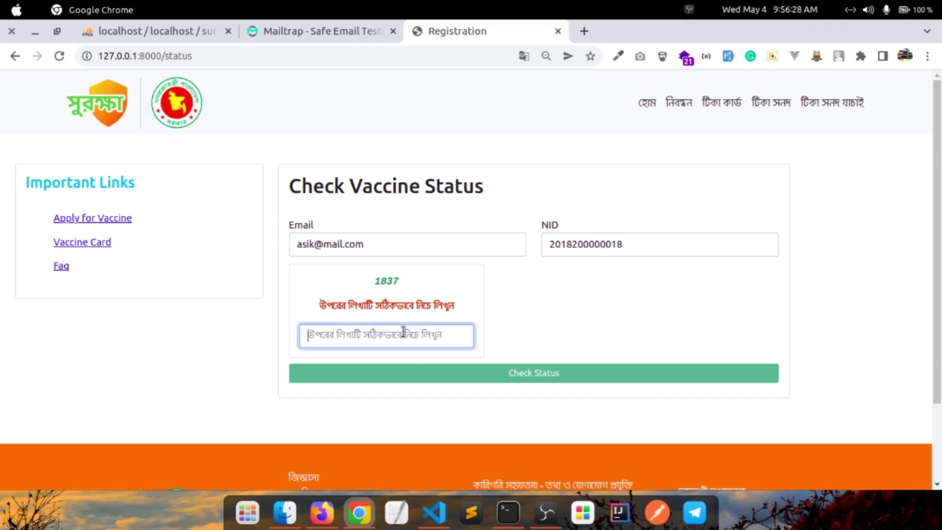
type("183")
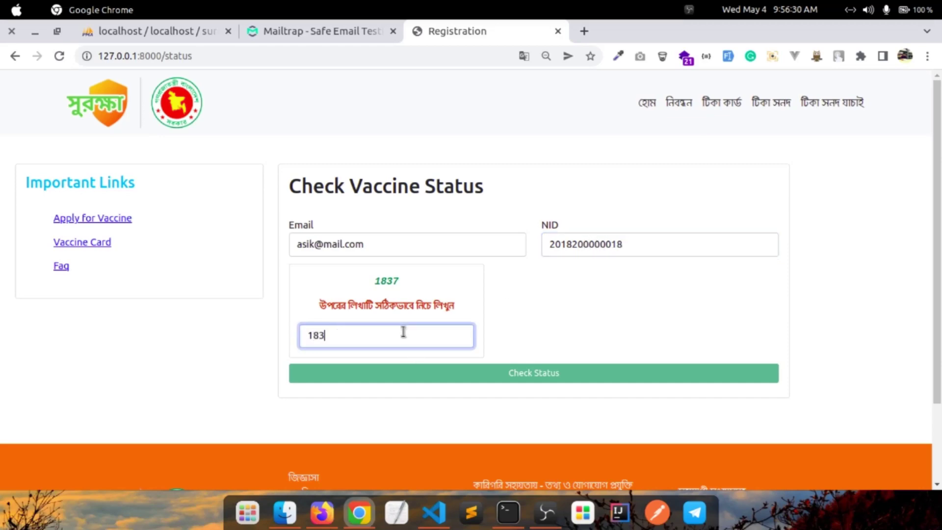
type("7")
left_click(472, 380)
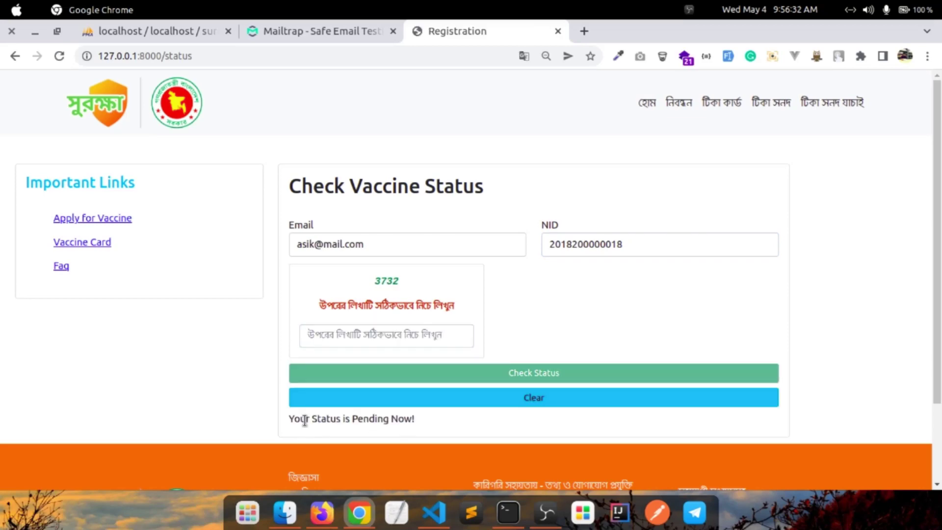
left_click_drag(310, 420, 440, 421)
left_click(523, 396)
Download and save the vaccine card PDF using the registered e-mail, NID and captcha
left_click(722, 102)
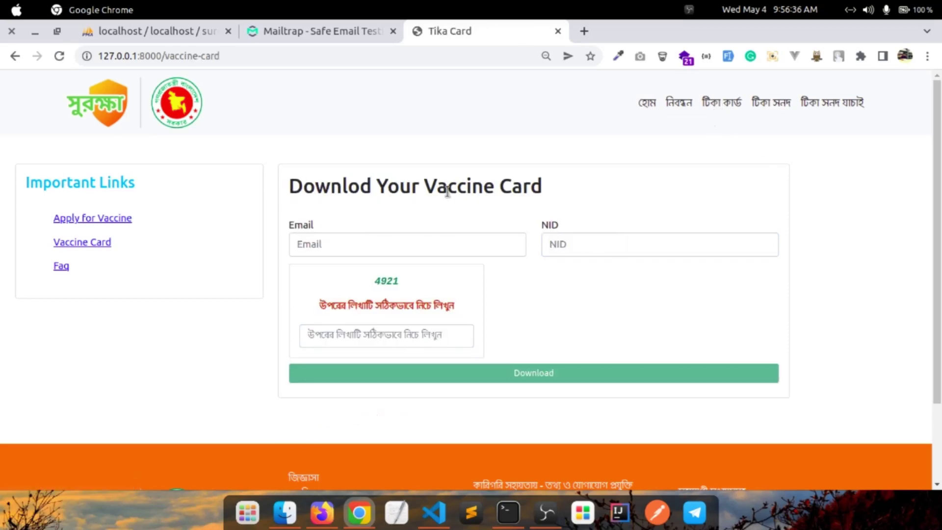
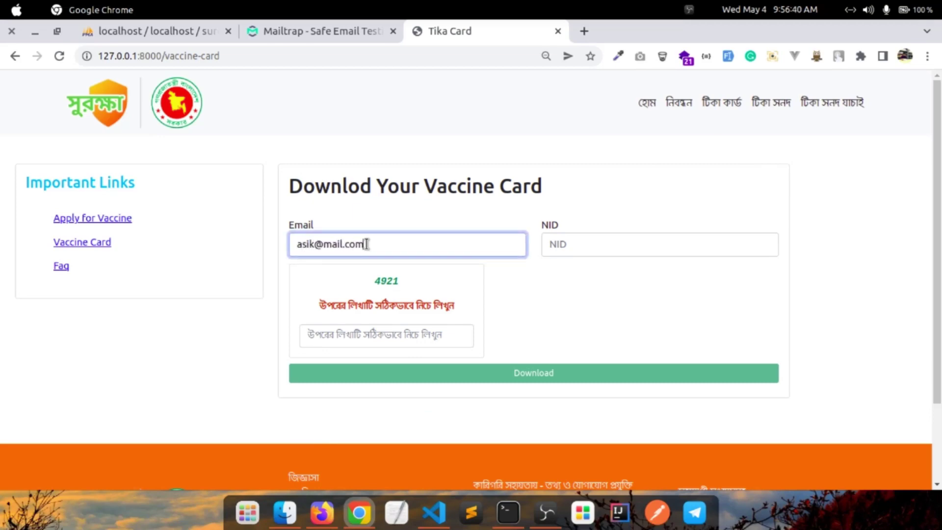
left_click(582, 249)
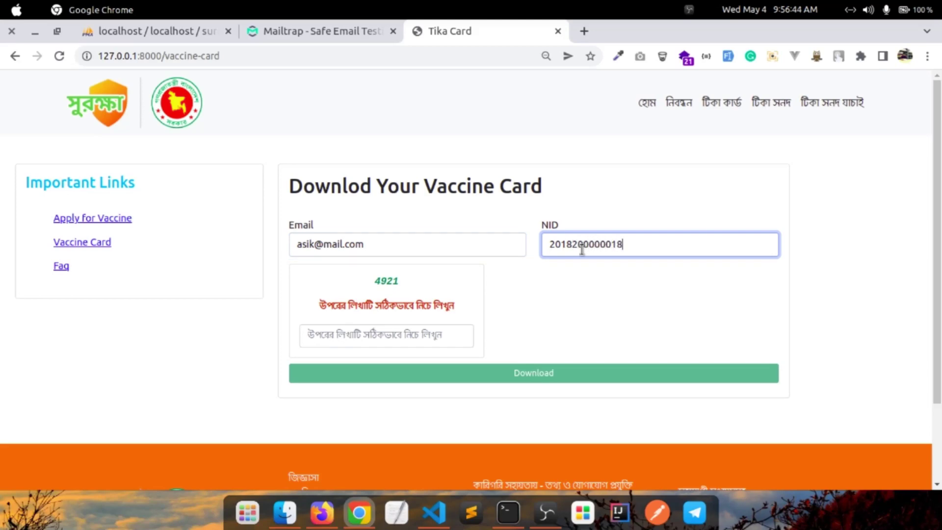
left_click(398, 330)
type("4")
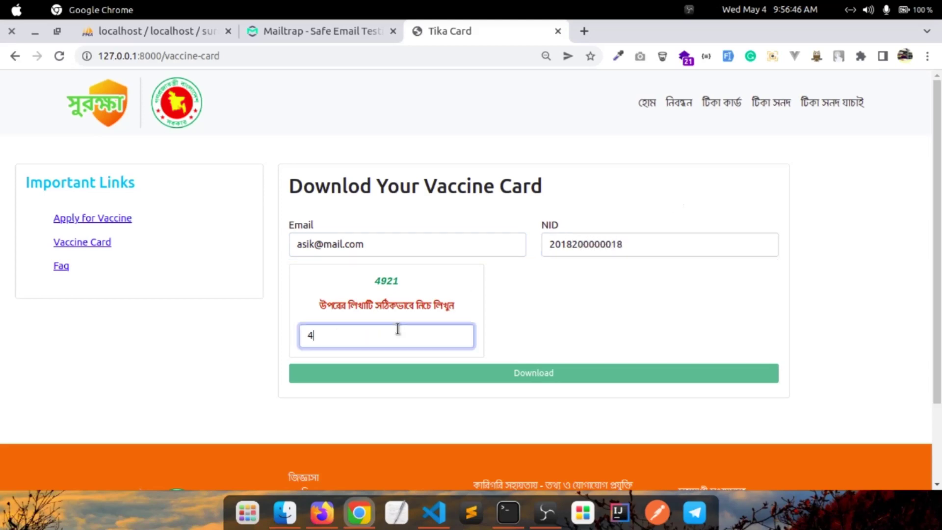
type("921")
left_click(548, 373)
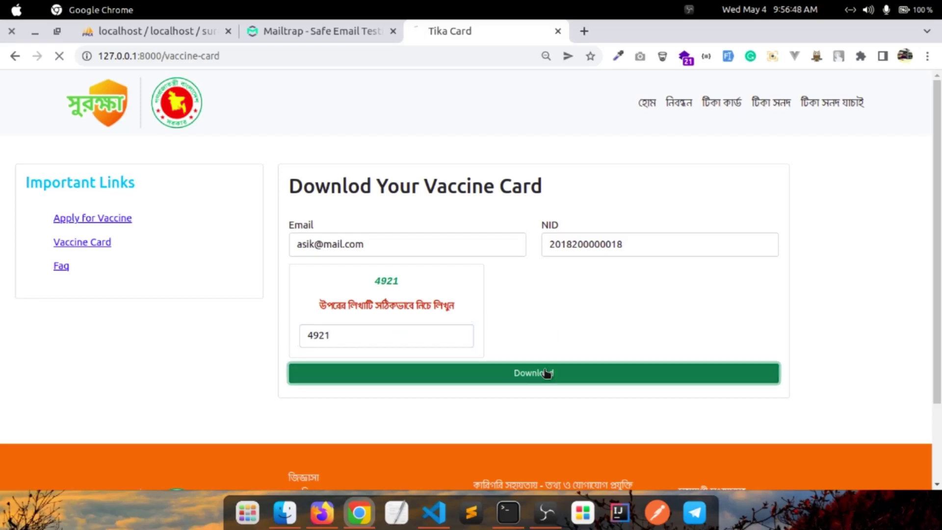
left_click(853, 35)
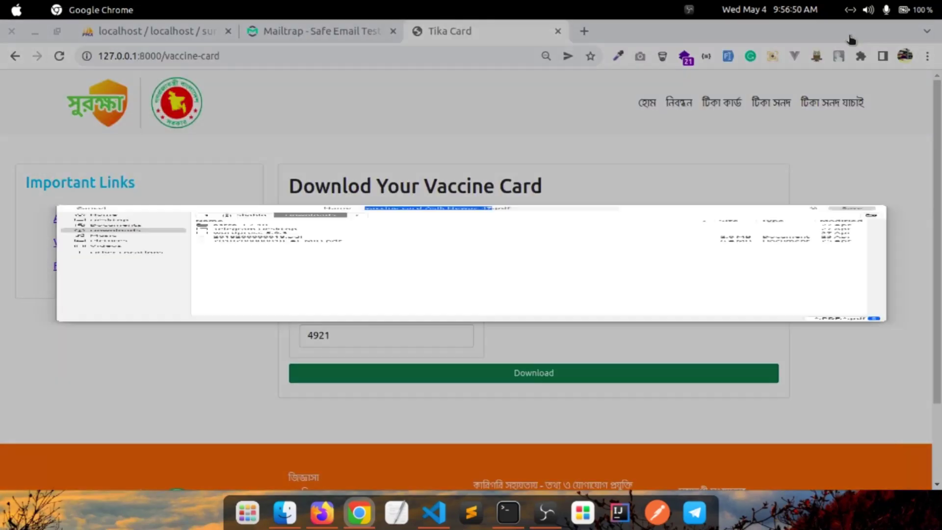
Review the card PDF showing Moderna, Hospital 18, pending status and both doses 'Not Yet', then close it
left_click(77, 466)
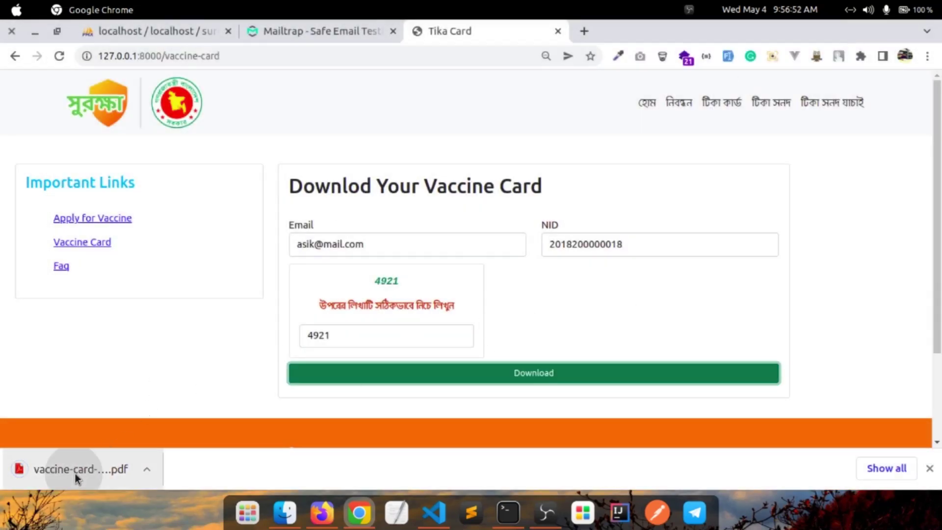
scroll(518, 261, "down", 3)
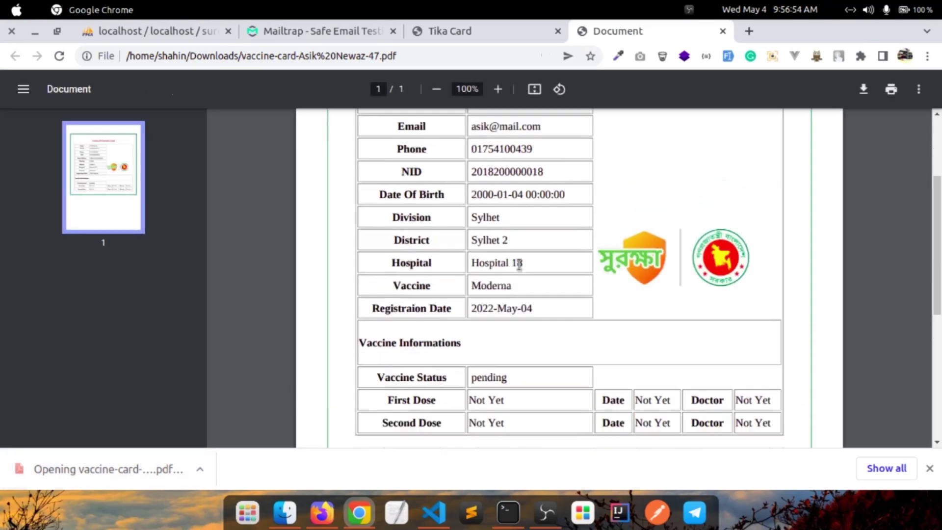
scroll(518, 261, "up", 3)
scroll(546, 287, "down", 3)
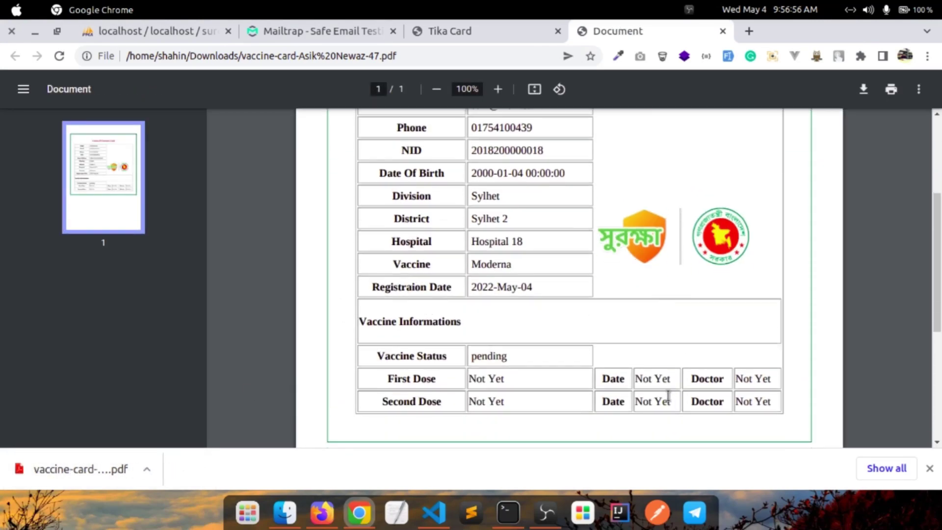
left_click_drag(668, 395, 359, 227)
scroll(646, 273, "up", 3)
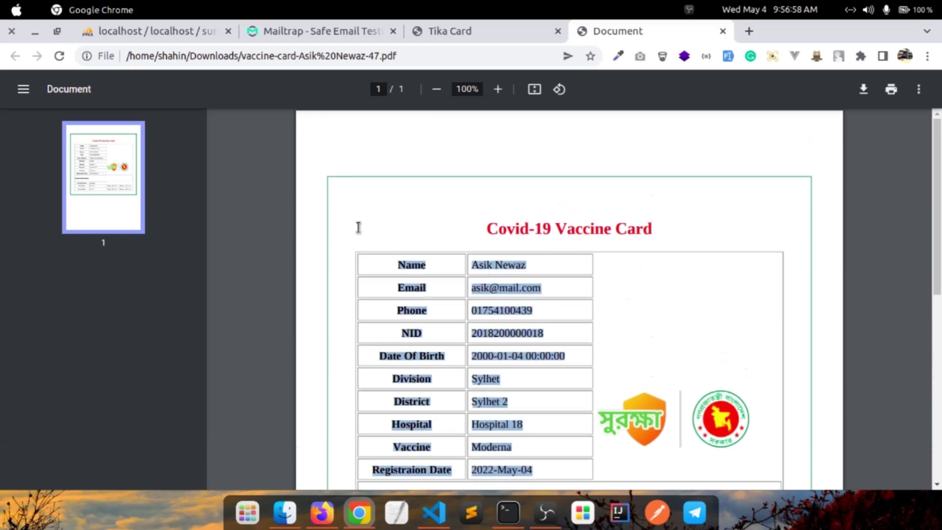
left_click(723, 31)
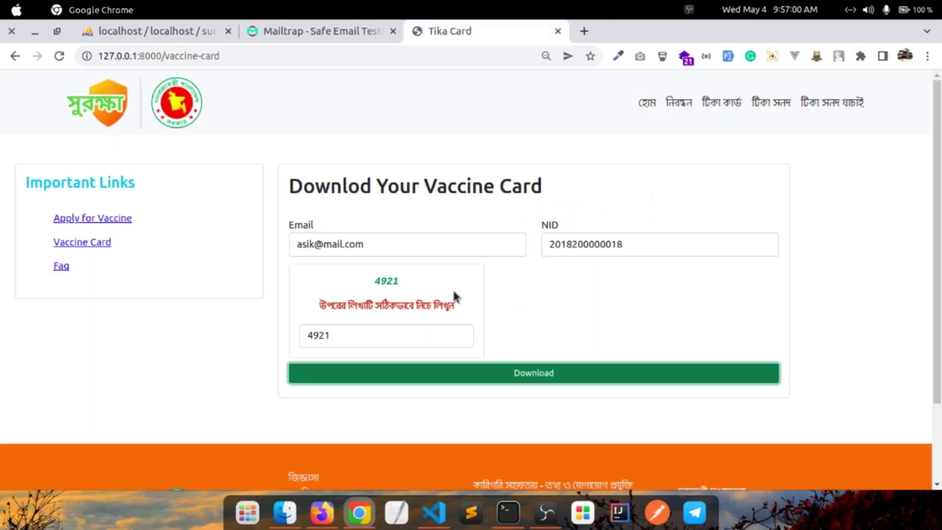
scroll(441, 295, "down", 2)
scroll(373, 256, "up", 2)
Load the Surokkha home page in a new browser tab from the copied address
left_click(650, 104)
left_click(182, 55)
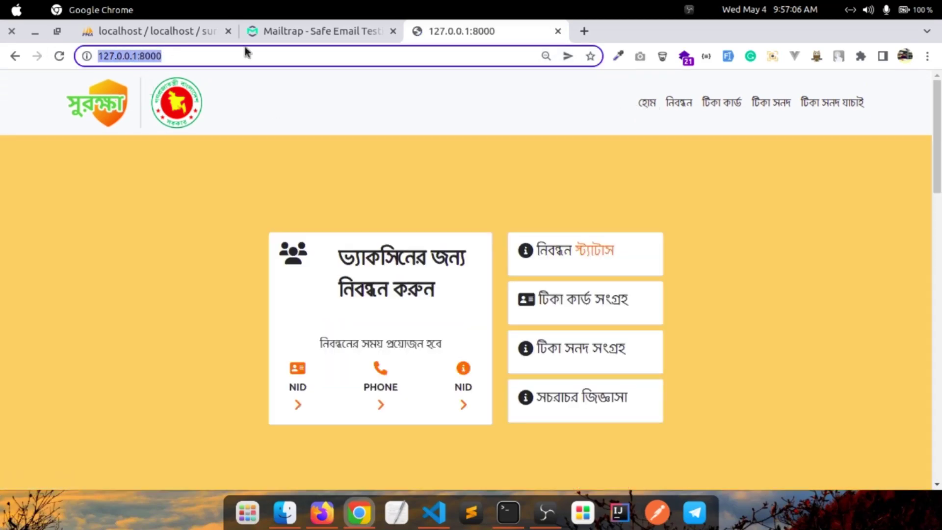
left_click(586, 31)
key("ctrl+v")
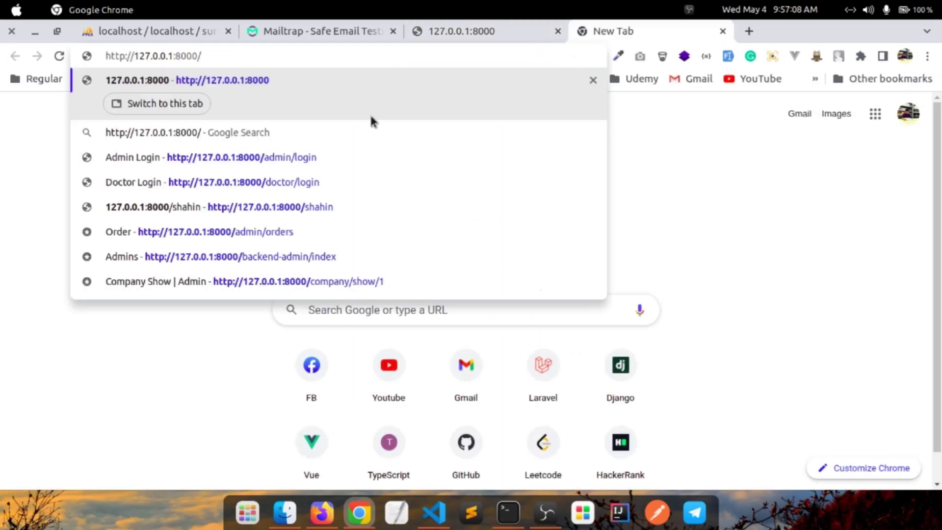
key("Return")
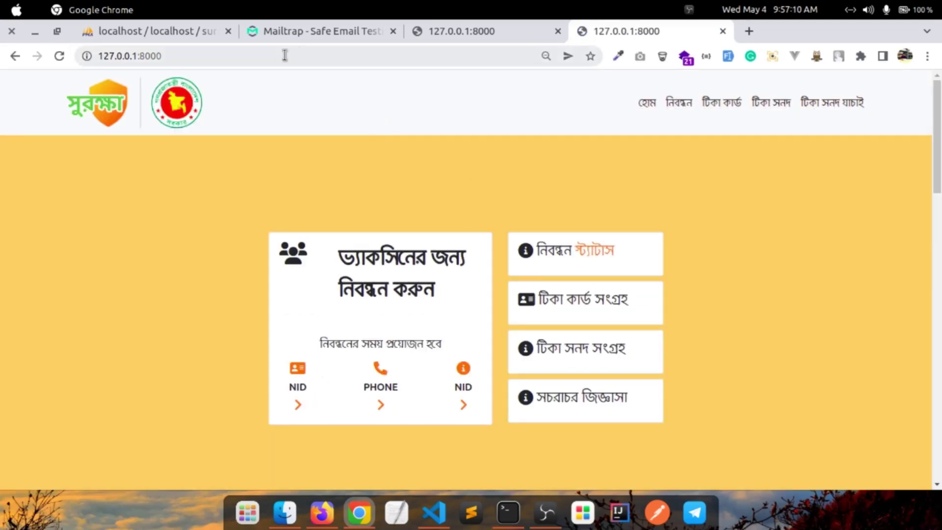
Go to /admin/login and sign in with the saved admin account
left_click(286, 56)
type("/admin/login")
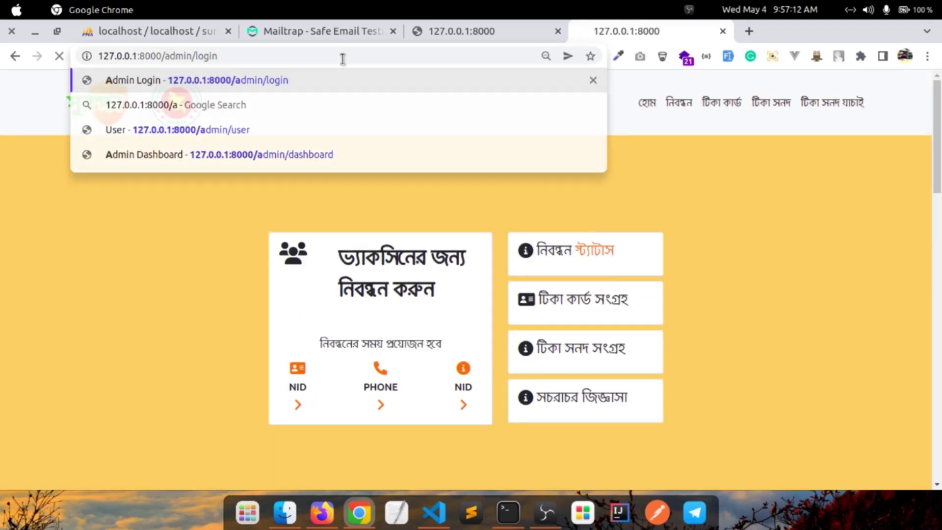
key("Return")
left_click(394, 297)
double_click(393, 296)
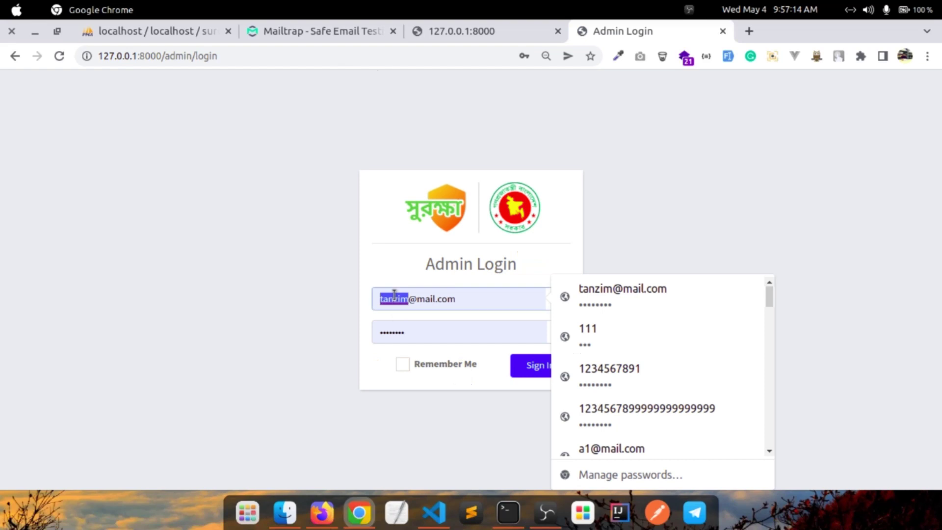
type("admin")
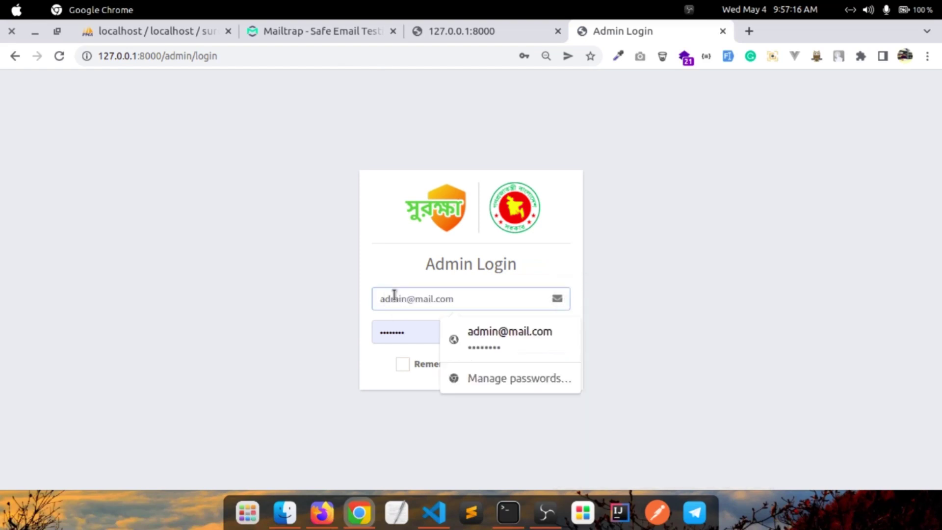
left_click(575, 344)
left_click(552, 369)
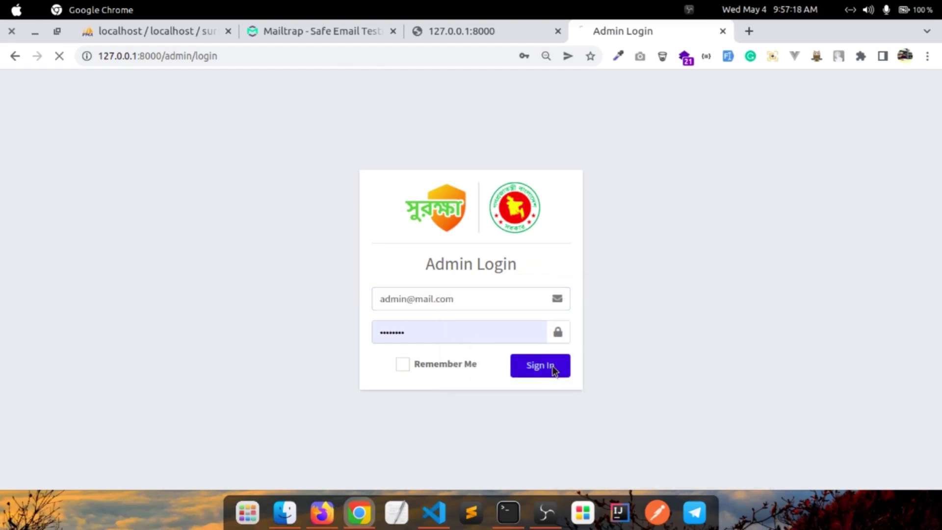
Scroll the admin dashboard, then view the Vaccine and Division management pages
scroll(734, 260, "down", 4)
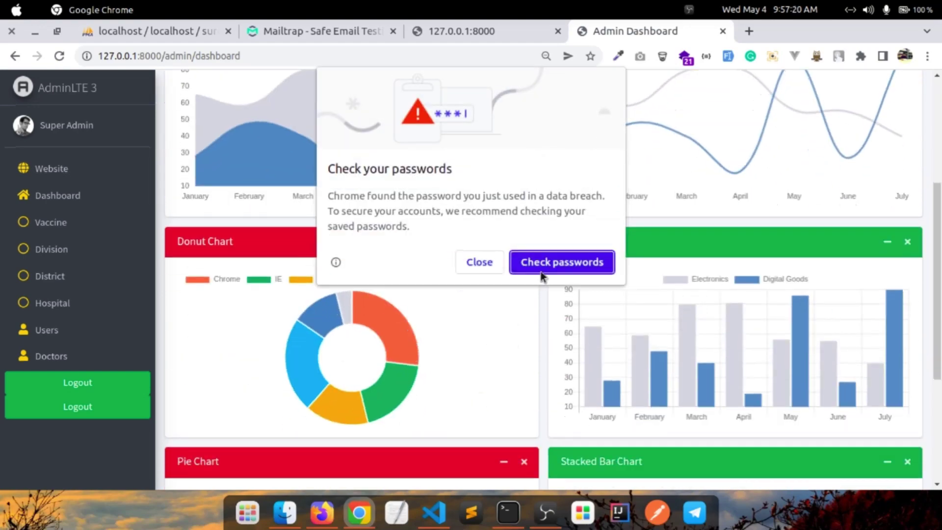
scroll(751, 246, "up", 4)
scroll(810, 230, "down", 8)
scroll(851, 216, "up", 8)
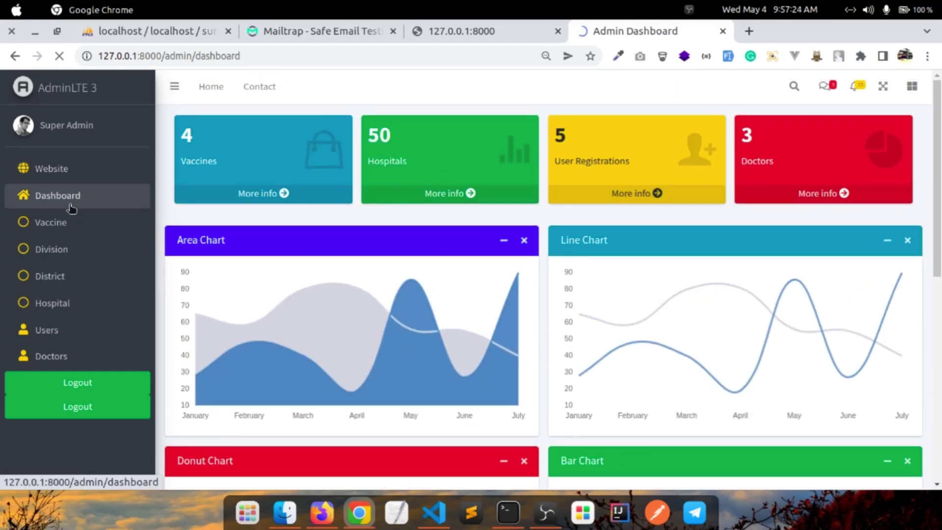
left_click(44, 221)
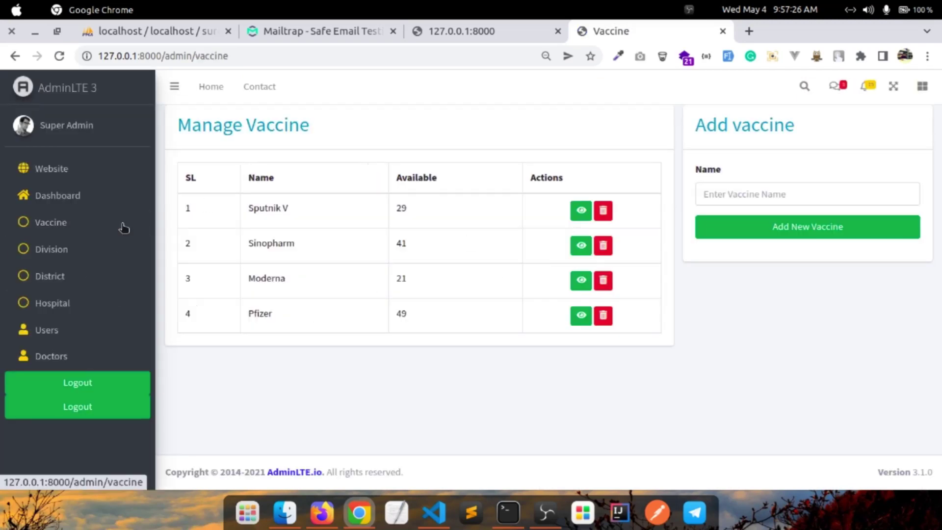
left_click(79, 248)
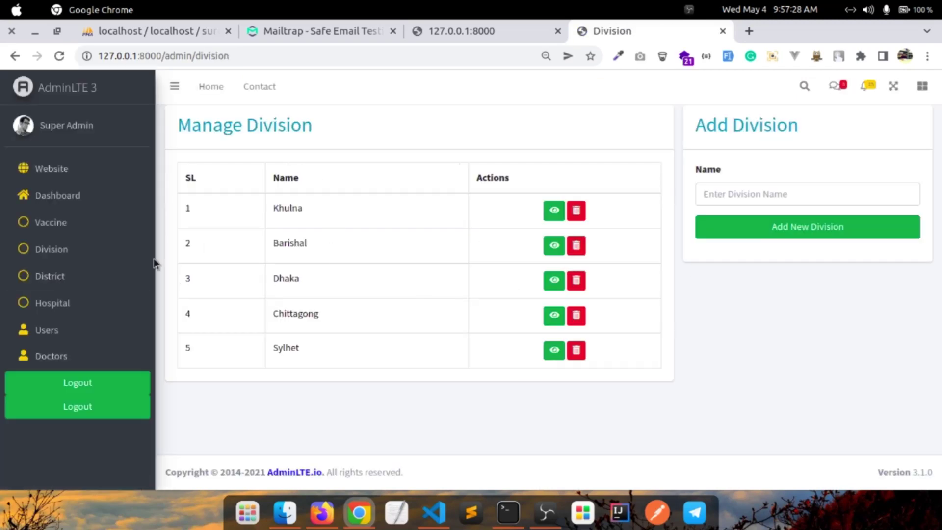
Review the District and Hospital lists, then go to the registered Users list
left_click(45, 286)
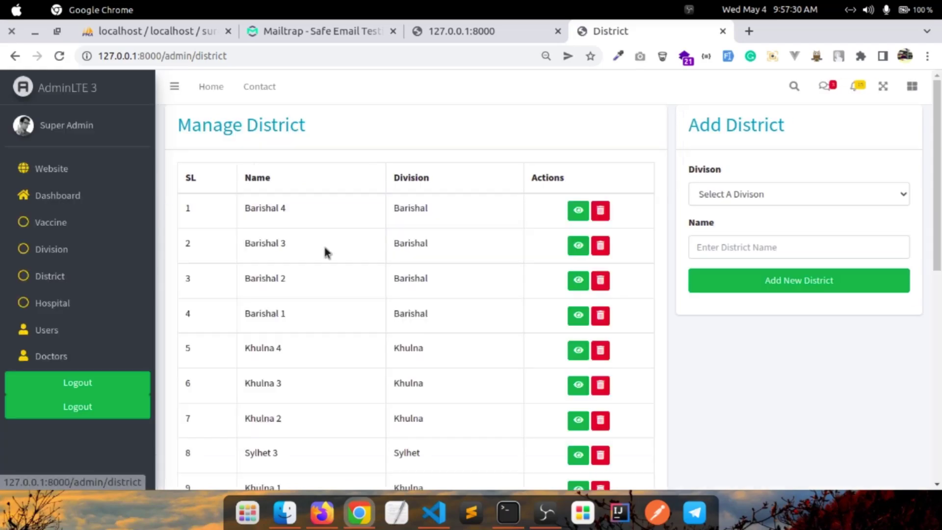
scroll(429, 244, "down", 3)
scroll(429, 244, "up", 3)
left_click(63, 300)
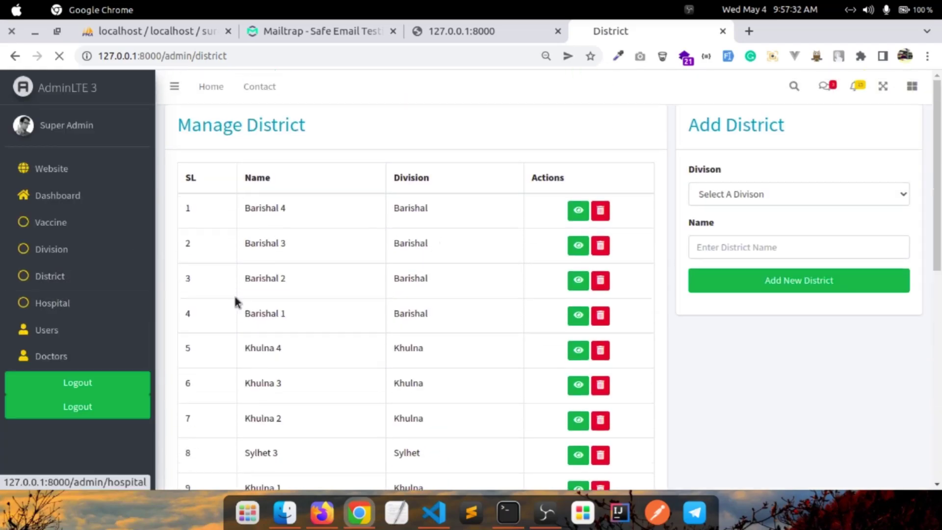
scroll(358, 298, "down", 3)
scroll(358, 299, "up", 3)
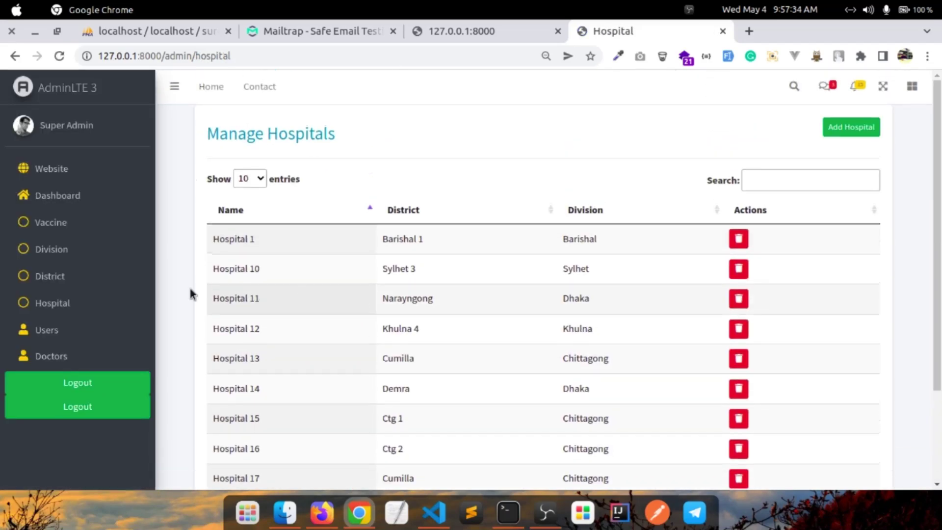
left_click(46, 330)
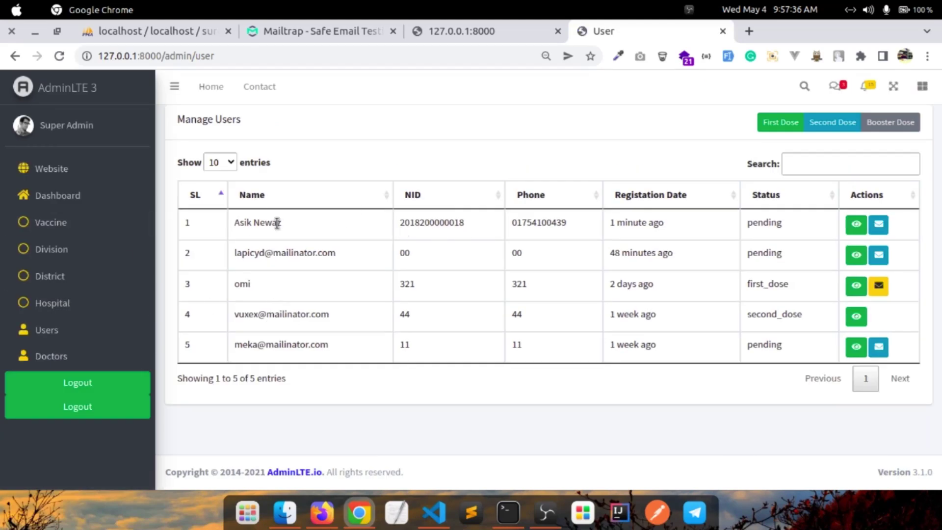
View the newest registrant's details, confirming the status is still pending
left_click(856, 224)
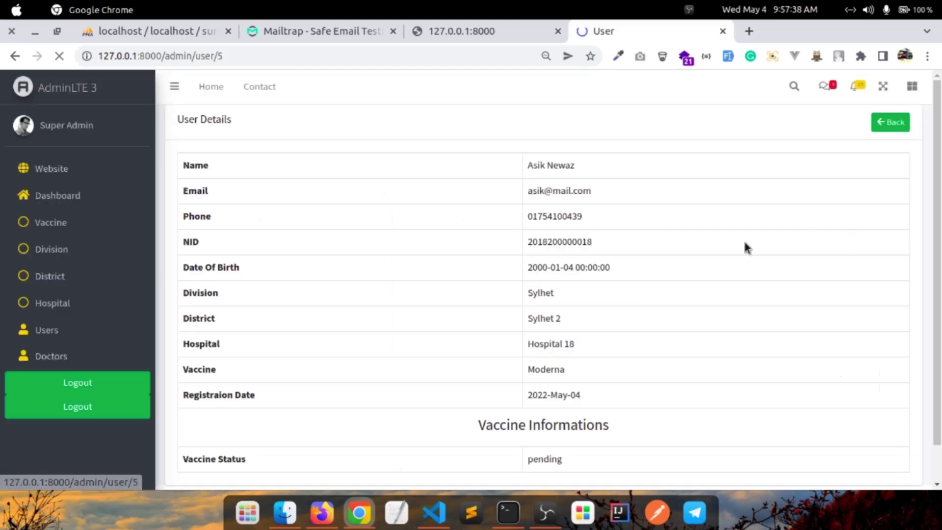
scroll(623, 277, "down", 2)
scroll(597, 296, "up", 2)
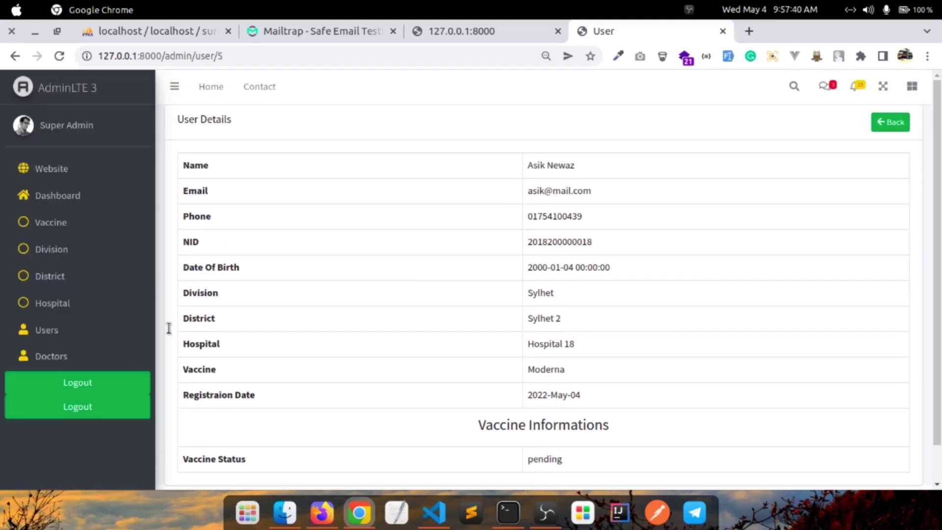
scroll(564, 269, "down", 2)
scroll(563, 269, "up", 2)
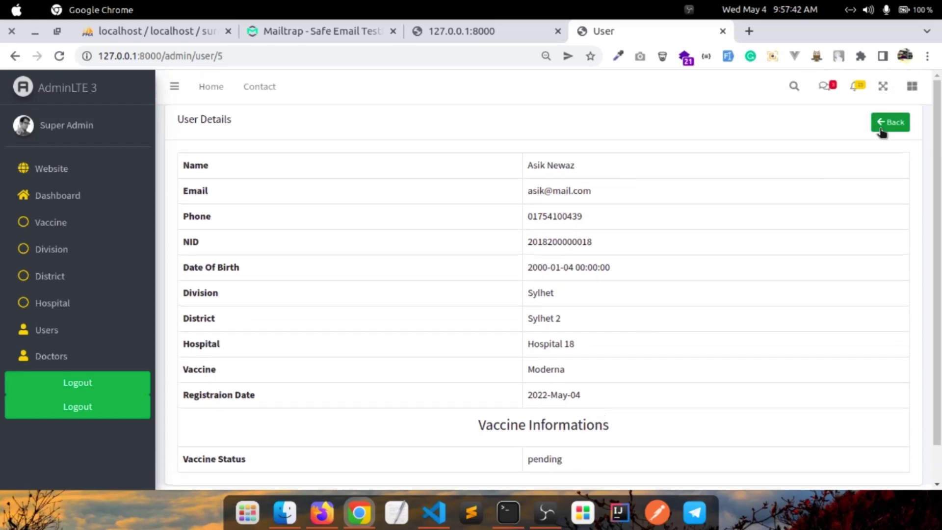
Show the First Dose user list holding only that registrant, then check the mail inbox
left_click(884, 124)
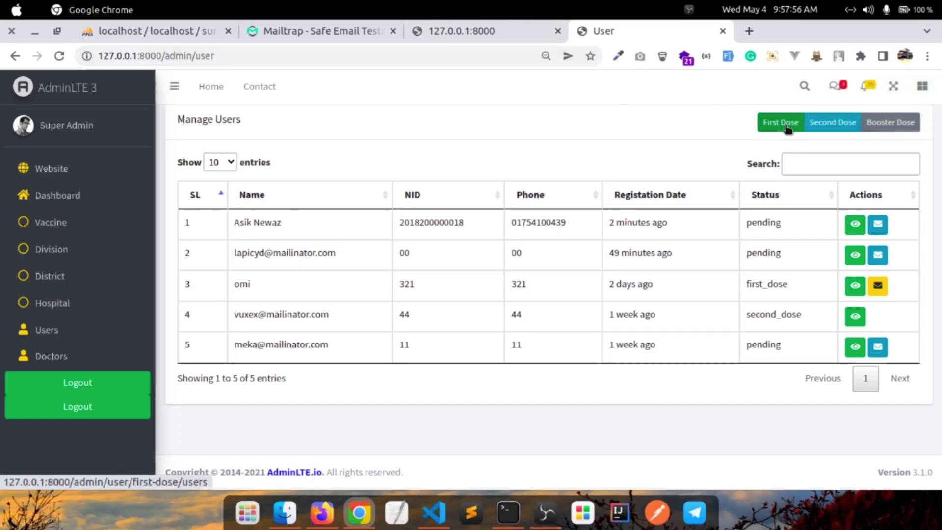
left_click(786, 127)
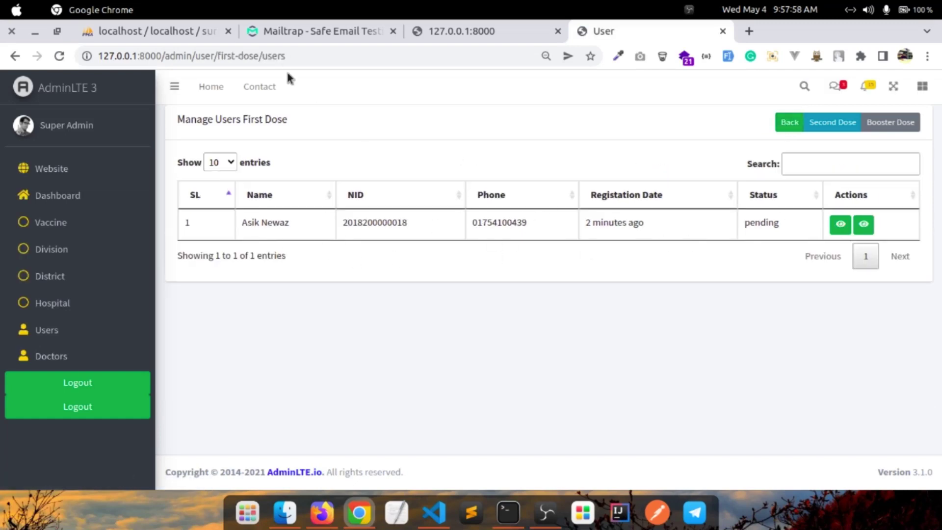
left_click(328, 28)
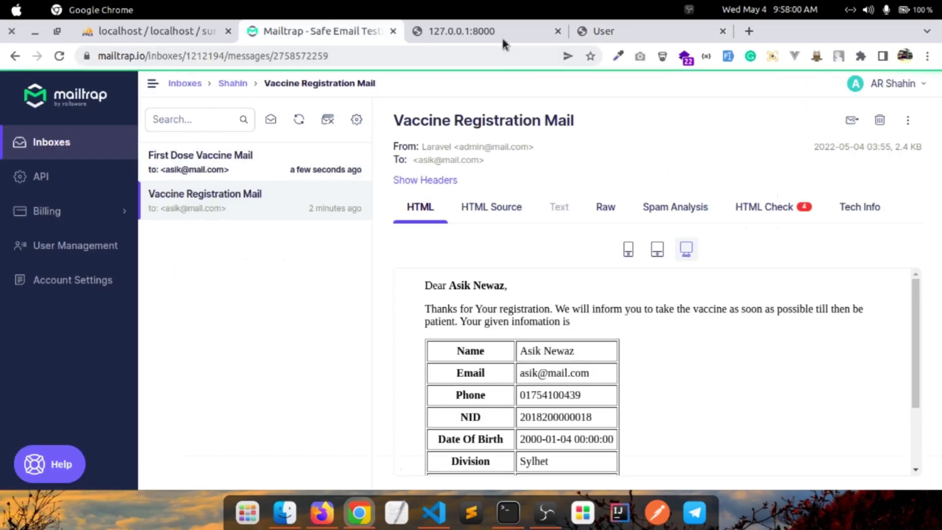
Read the First Dose Vaccine Mail assigning a Moderna first dose at Hospital 18
left_click(244, 157)
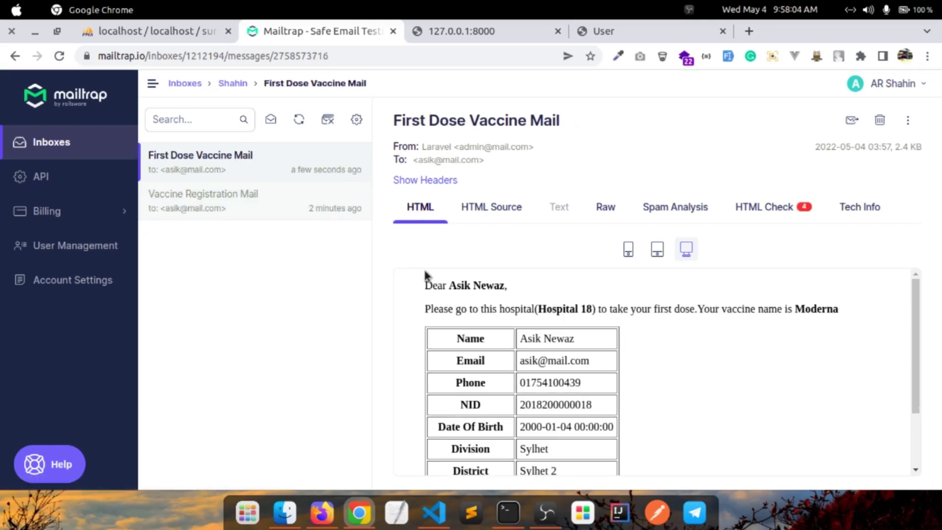
left_click_drag(557, 310, 635, 311)
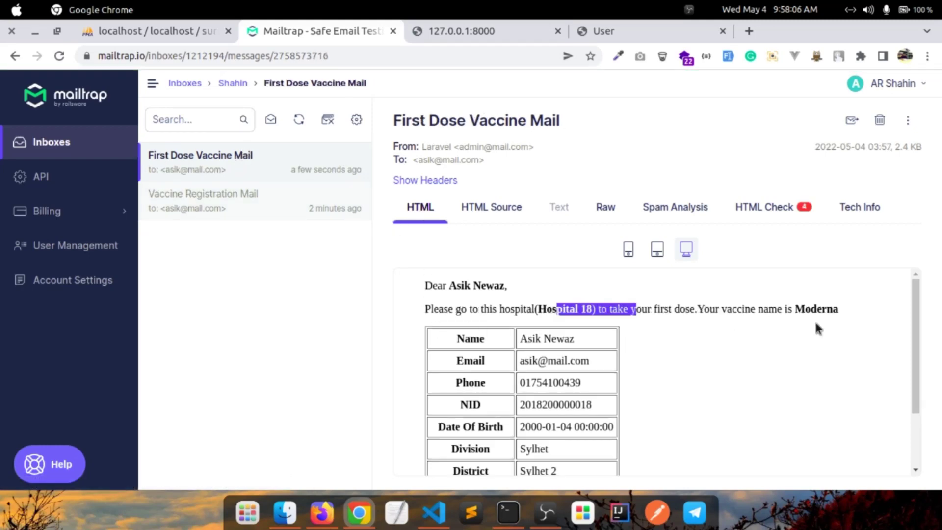
scroll(739, 330, "down", 2)
scroll(629, 364, "up", 3)
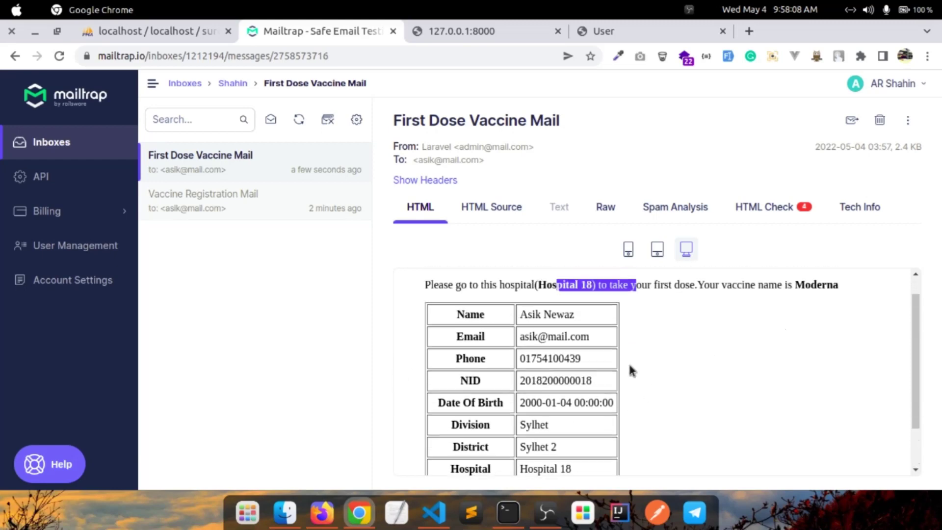
left_click(508, 34)
left_click(642, 36)
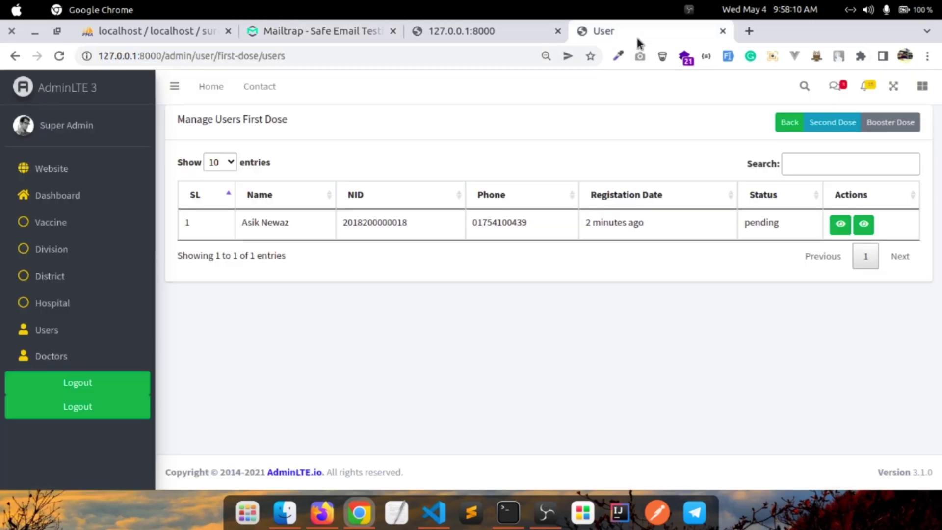
Switch from admin to the Hospital 18 doctor account and view its Manage Users list
left_click(96, 406)
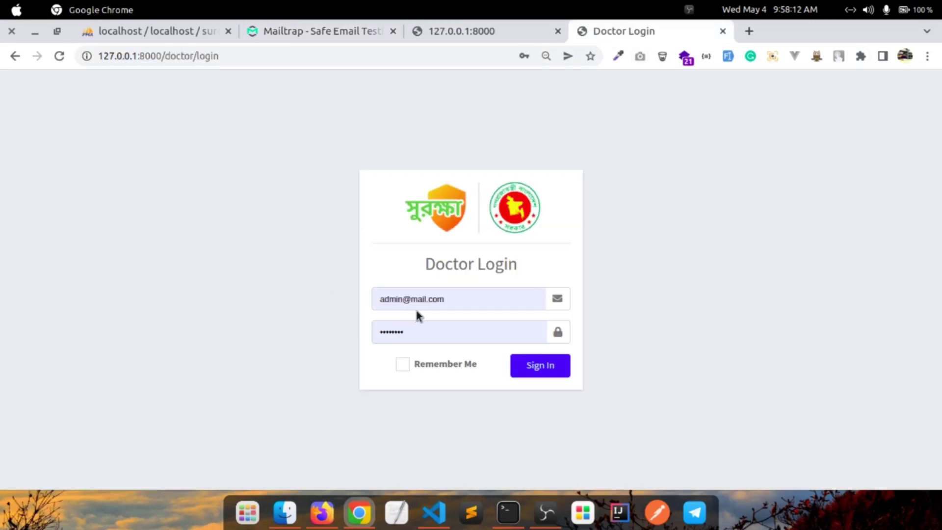
left_click(396, 304)
double_click(396, 299)
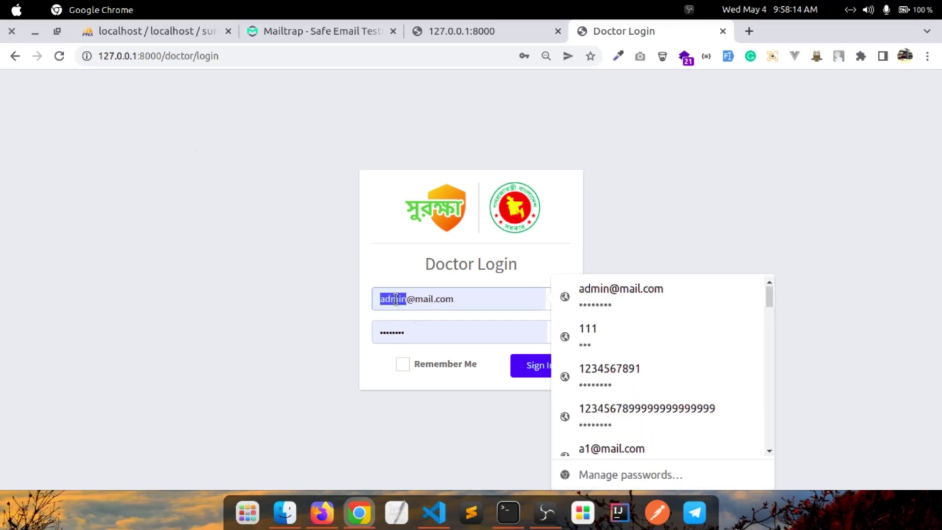
type("d")
type("oct")
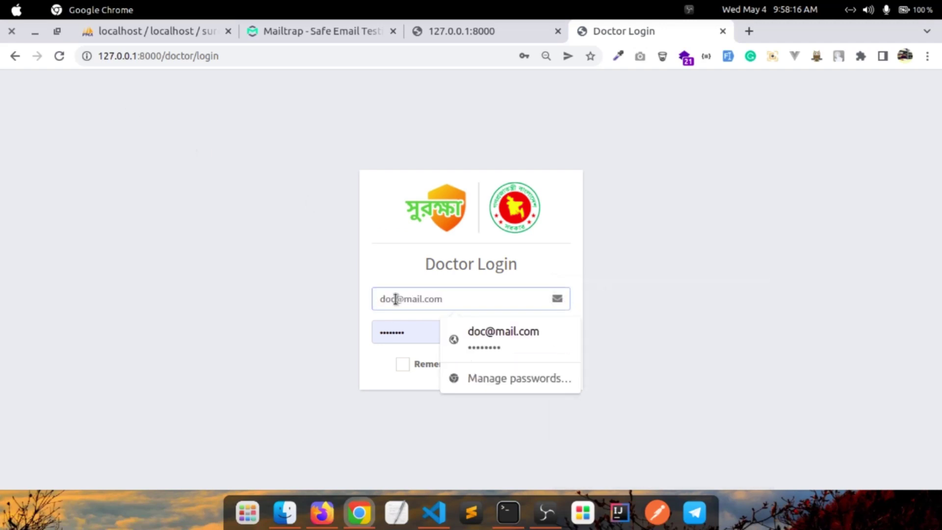
type("or")
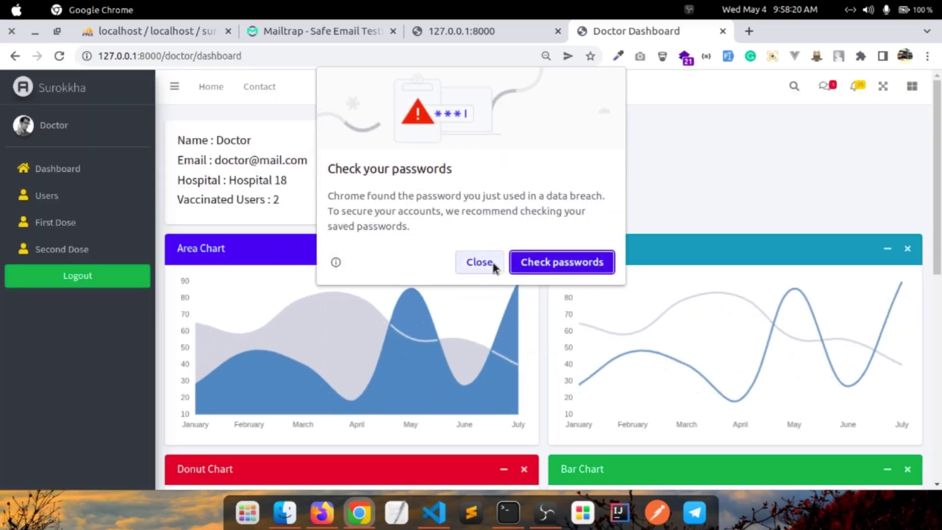
left_click(479, 262)
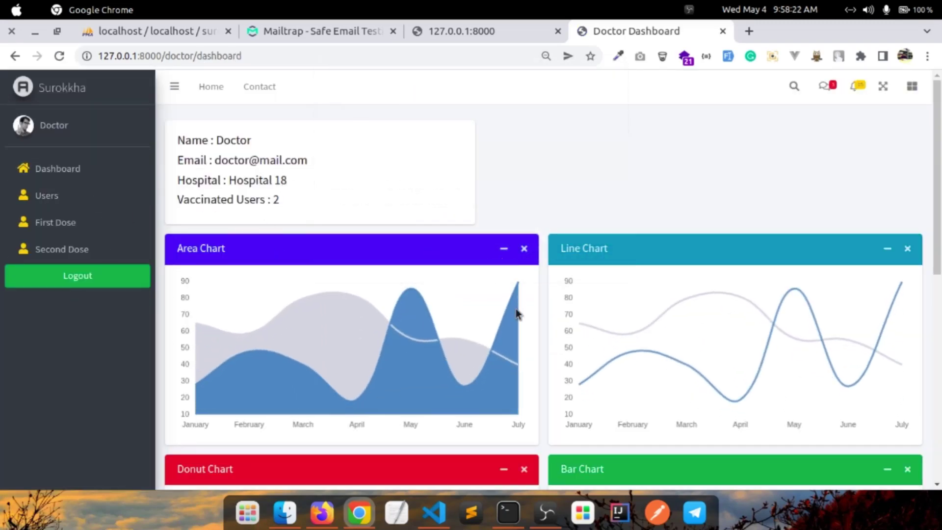
left_click(98, 195)
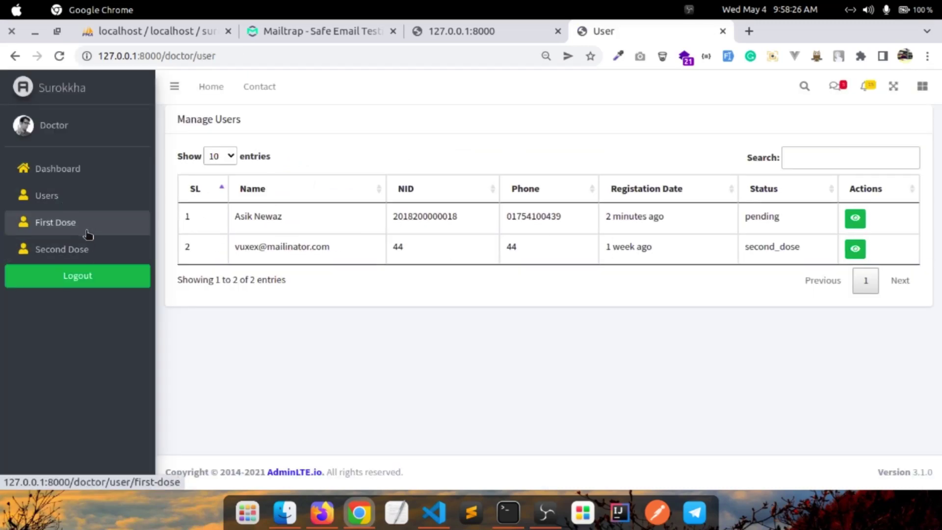
Review the pending user's full details from the First Dose list
left_click(88, 233)
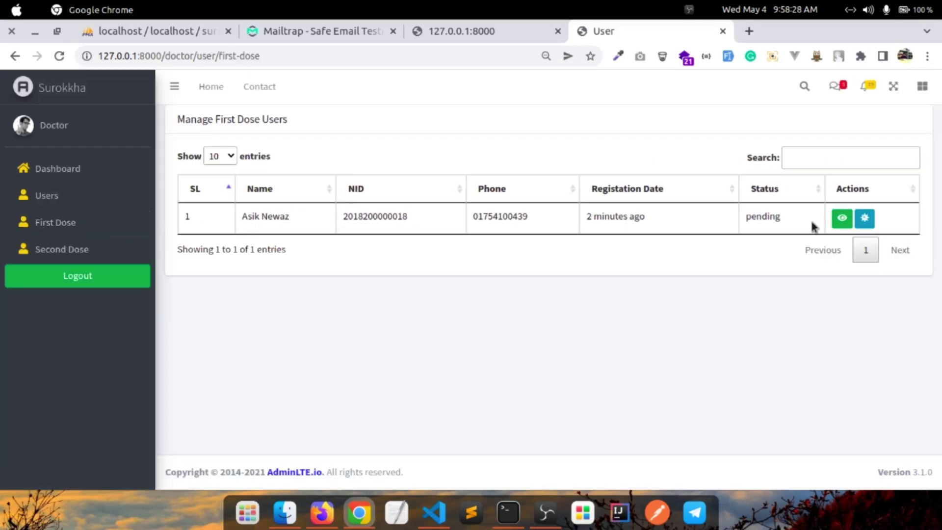
left_click(842, 218)
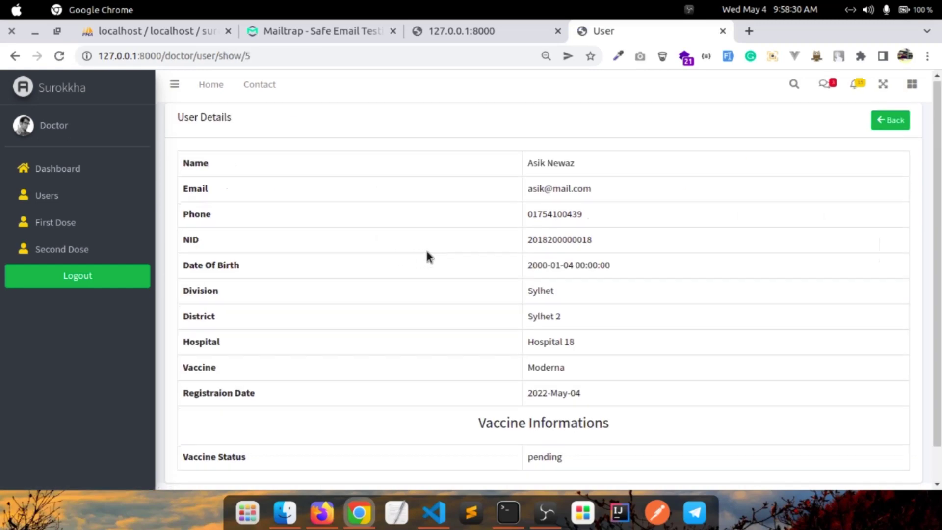
scroll(589, 343, "down", 2)
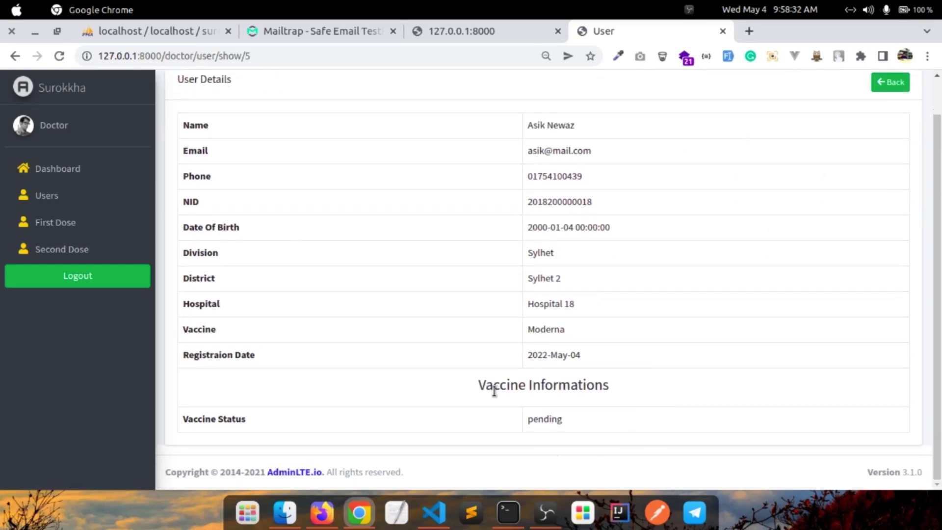
scroll(395, 233, "up", 2)
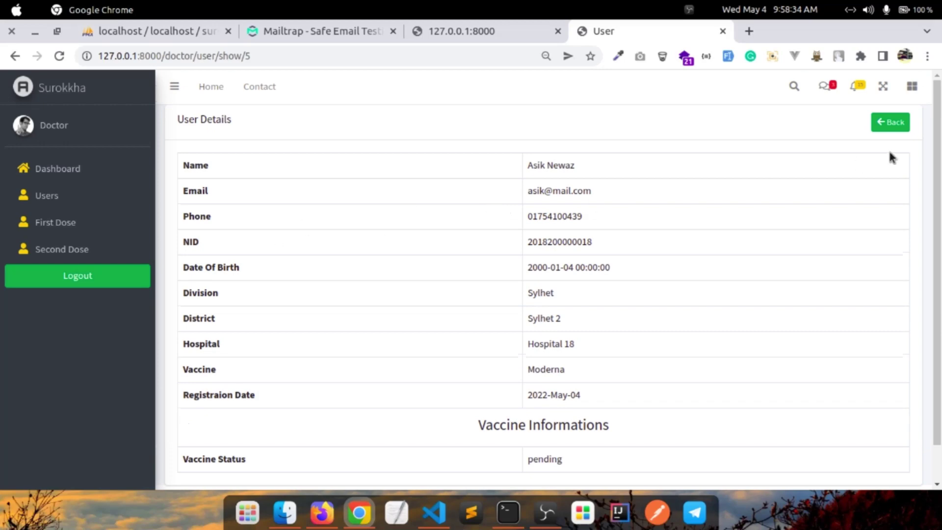
left_click(882, 123)
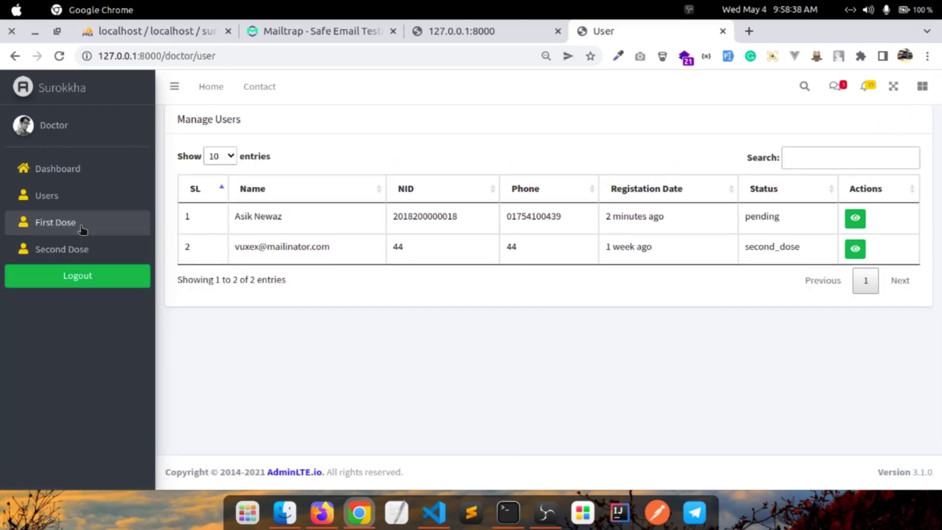
Mark the pending user's first dose as given, leaving the First Dose list empty
left_click(56, 226)
left_click(866, 222)
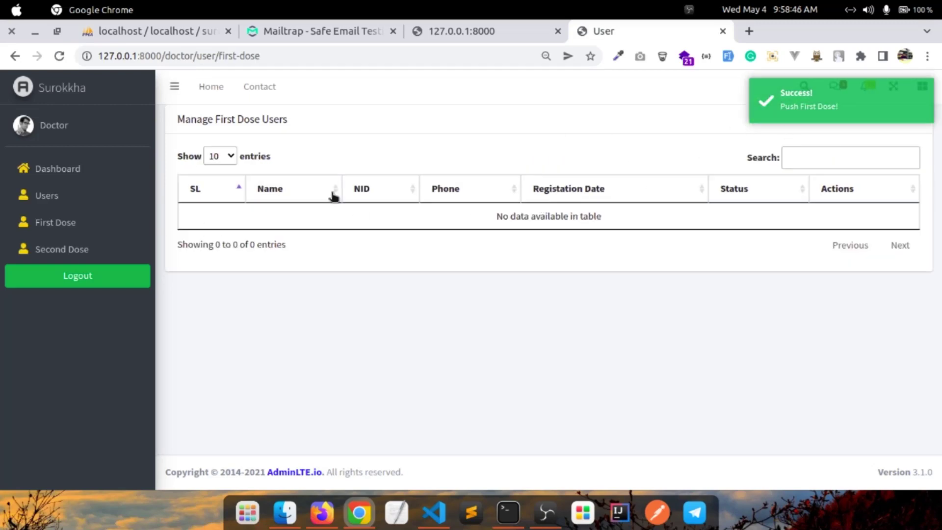
left_click(320, 513)
scroll(237, 393, "up", 3)
In Firefox, sign in at 127.0.0.1:8000/admin/login with the admin e-mail and password
left_click(383, 64)
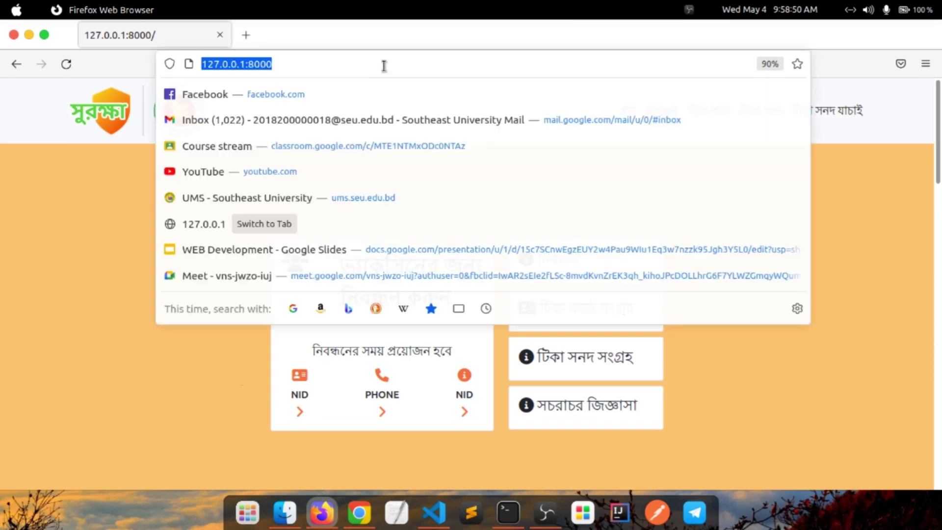
left_click(387, 63)
type("/ad")
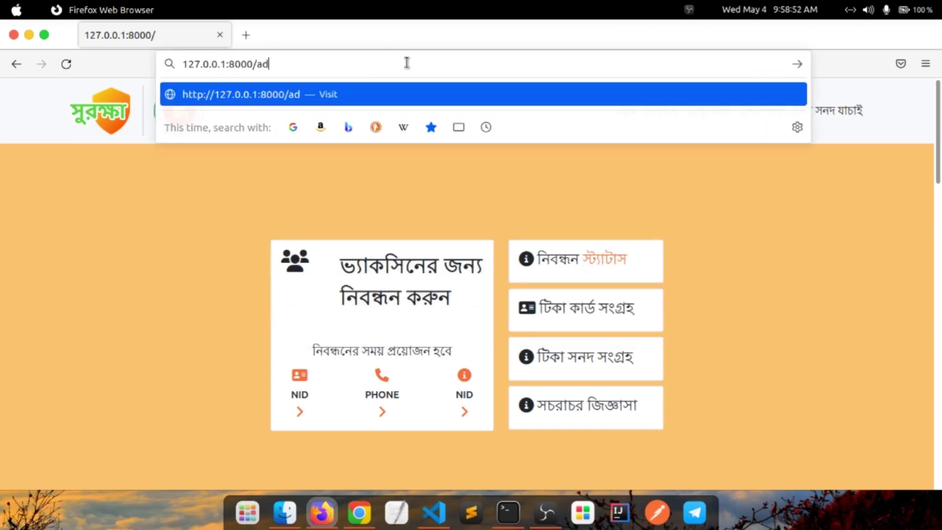
type("min/lo")
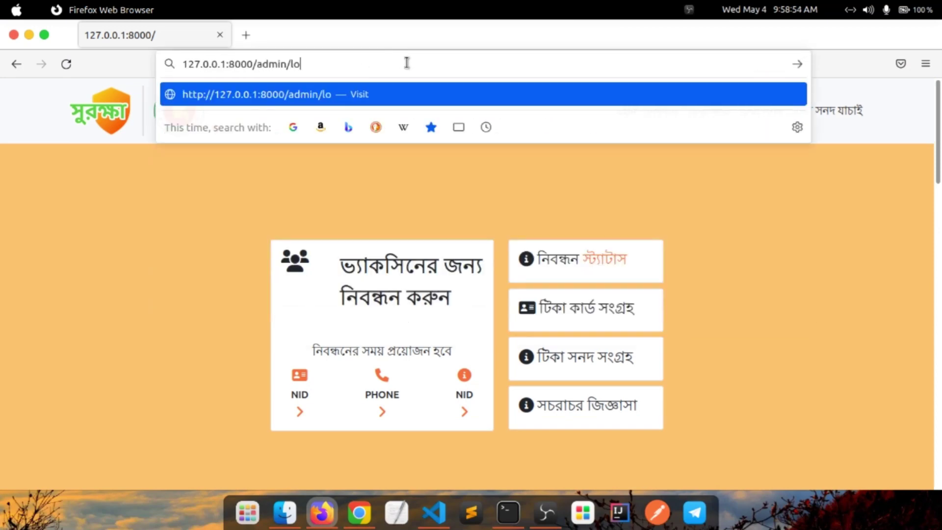
type("gin")
key("Return")
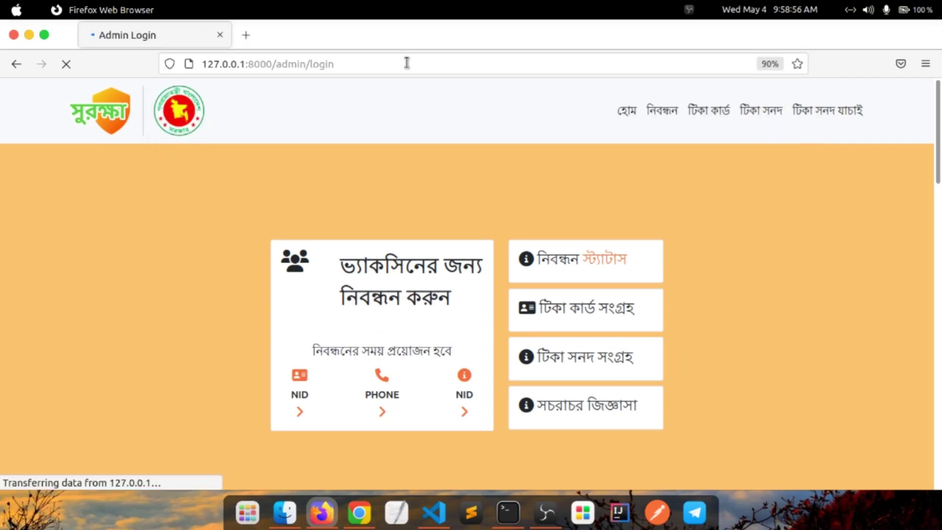
left_click(413, 302)
type("admin@")
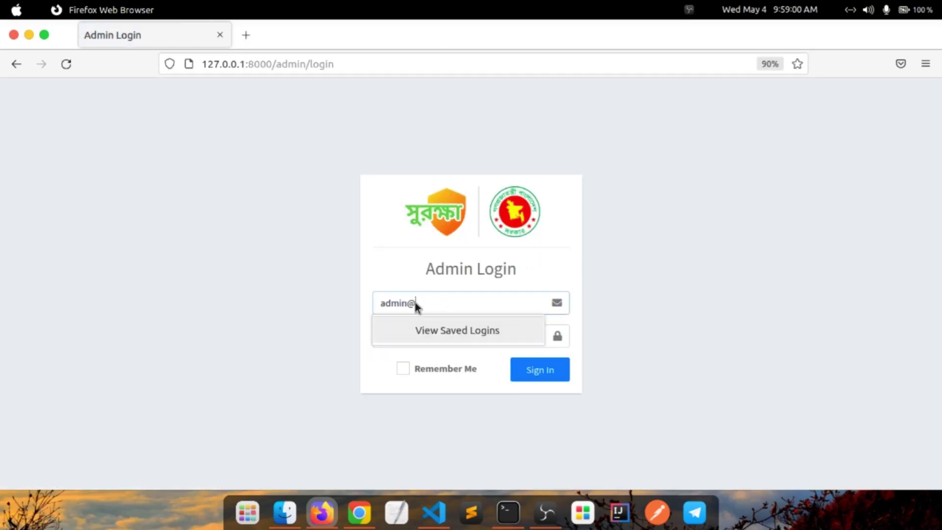
type("mail.com")
left_click(388, 279)
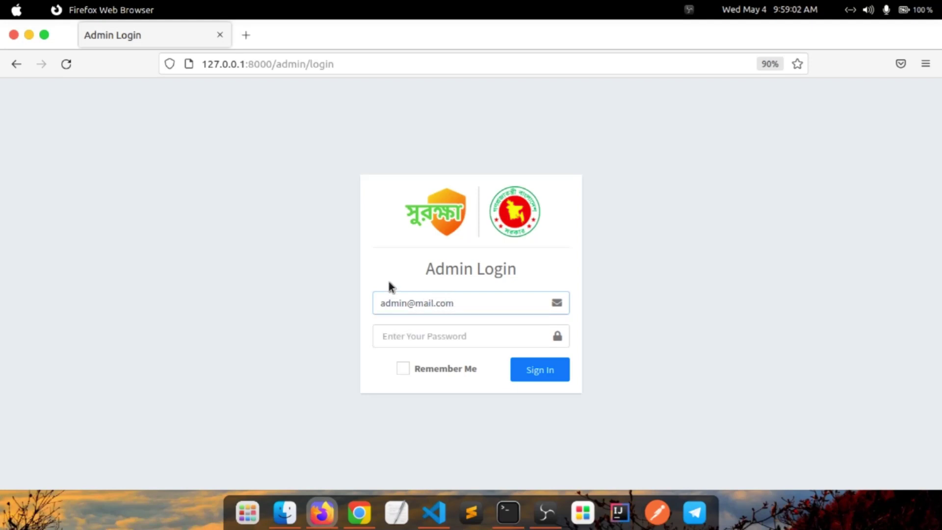
left_click(406, 327)
type("••")
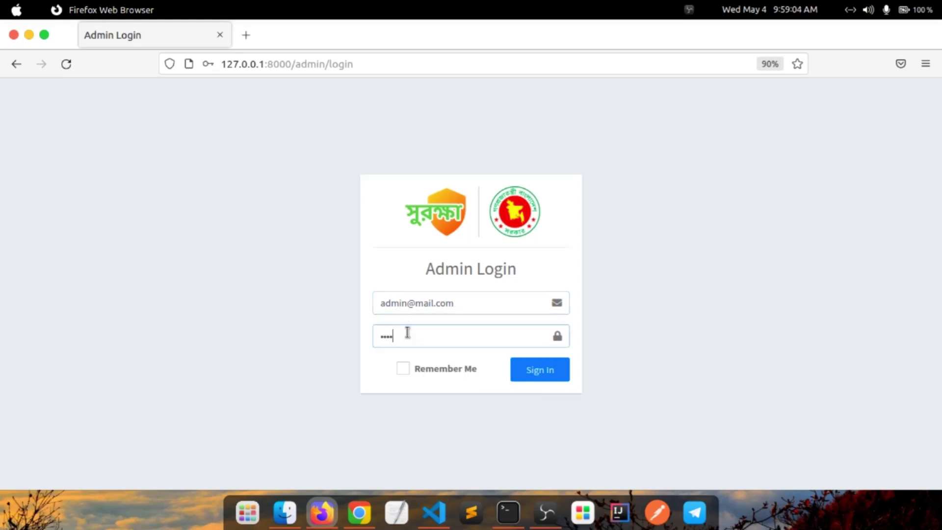
left_click(522, 370)
left_click(479, 242)
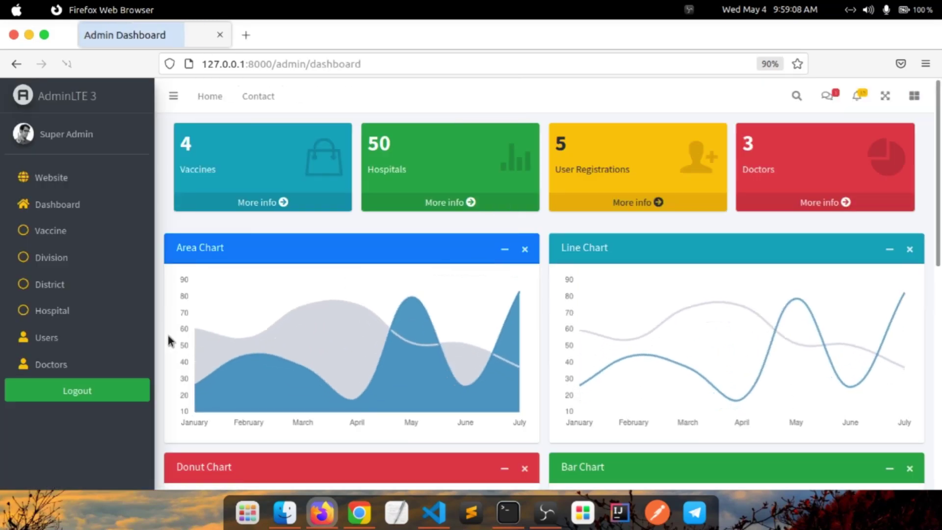
Check the new user's record shows status first_dose with Moderna given by Doctor
left_click(89, 341)
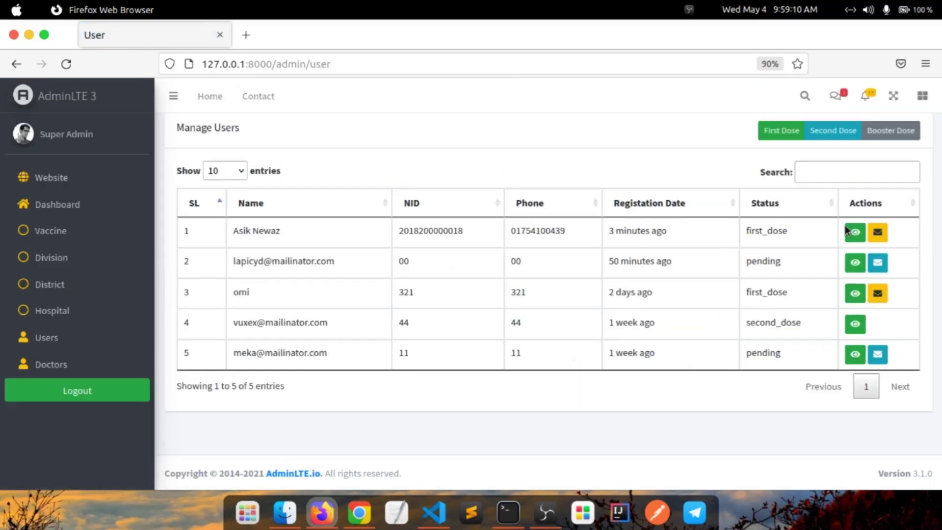
left_click(856, 231)
scroll(648, 191, "down", 2)
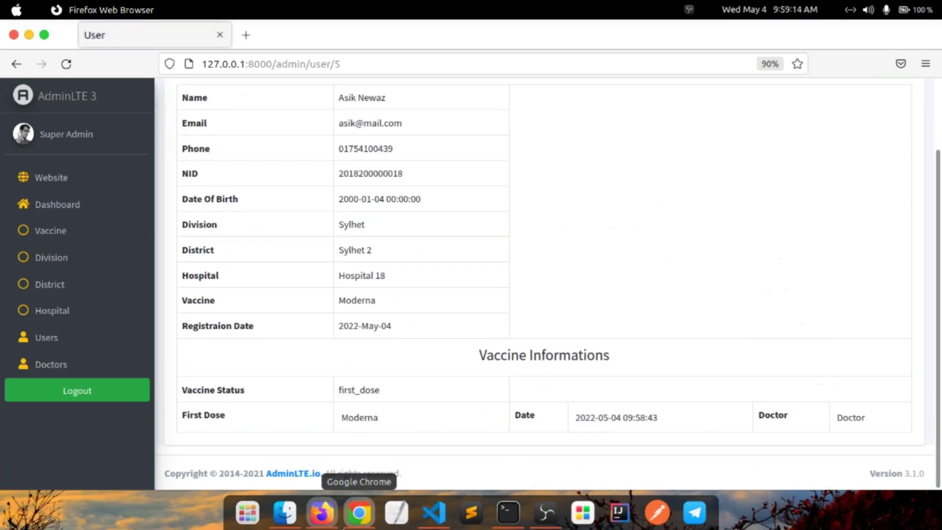
left_click(359, 512)
left_click(476, 30)
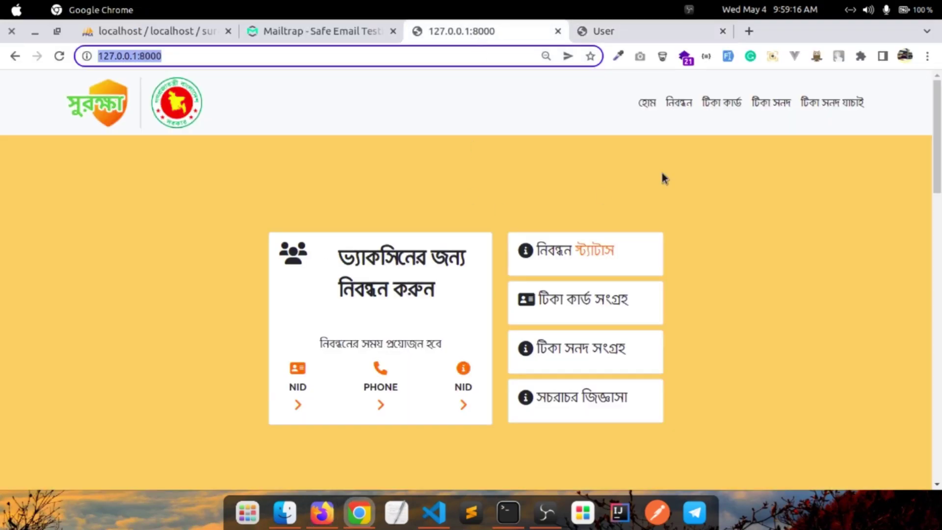
Request the টিকা কার্ড vaccine card using the user's e-mail, NID and captcha 1262
left_click(724, 104)
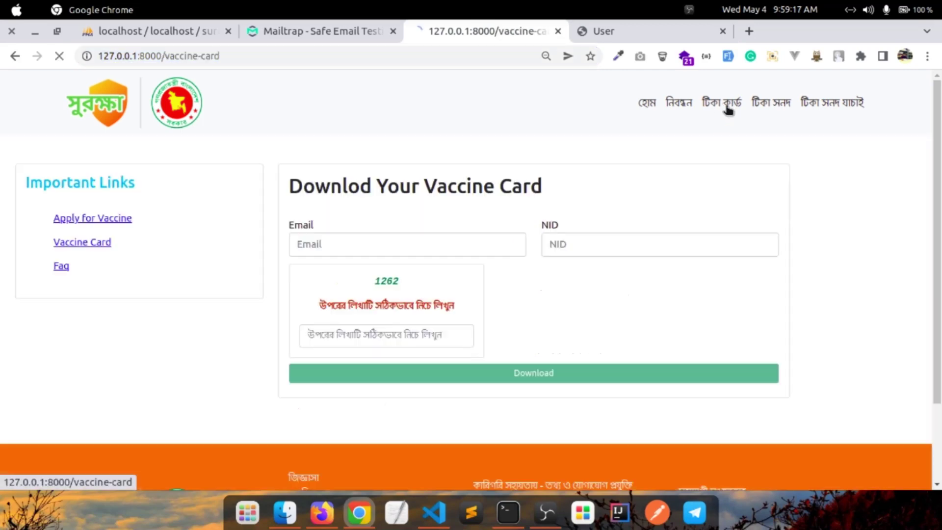
left_click(389, 252)
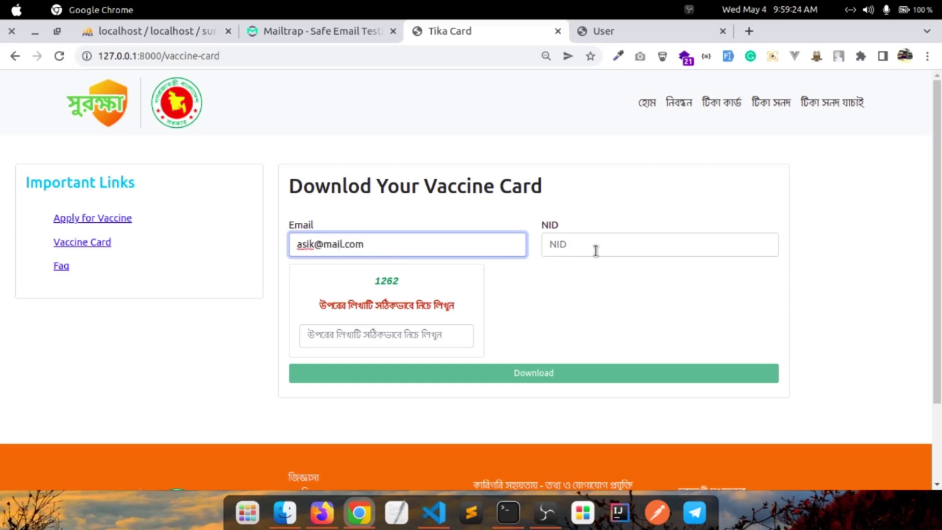
left_click(595, 250)
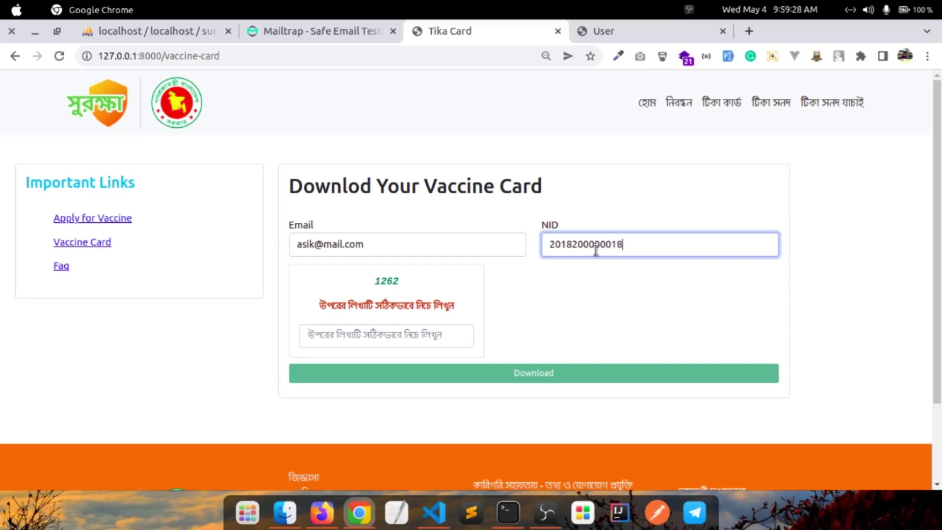
left_click(335, 336)
type("12")
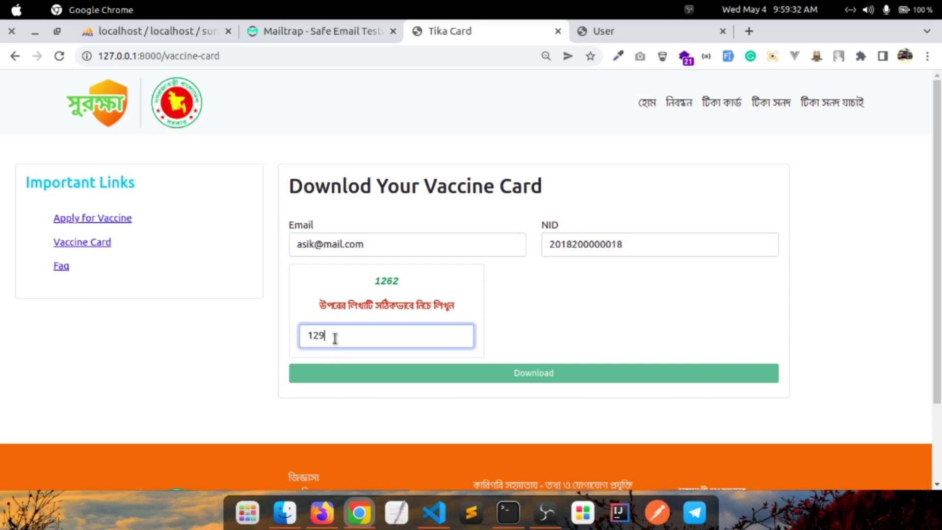
type("62")
left_click(443, 377)
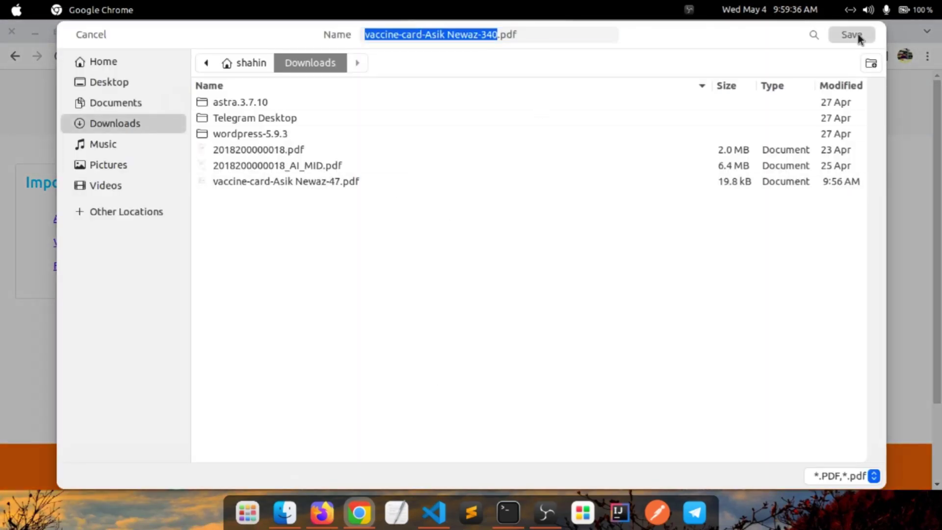
Save and view the card PDF: first_dose, Moderna on 2022-05-04, second dose Not Yet
left_click(858, 34)
left_click(101, 470)
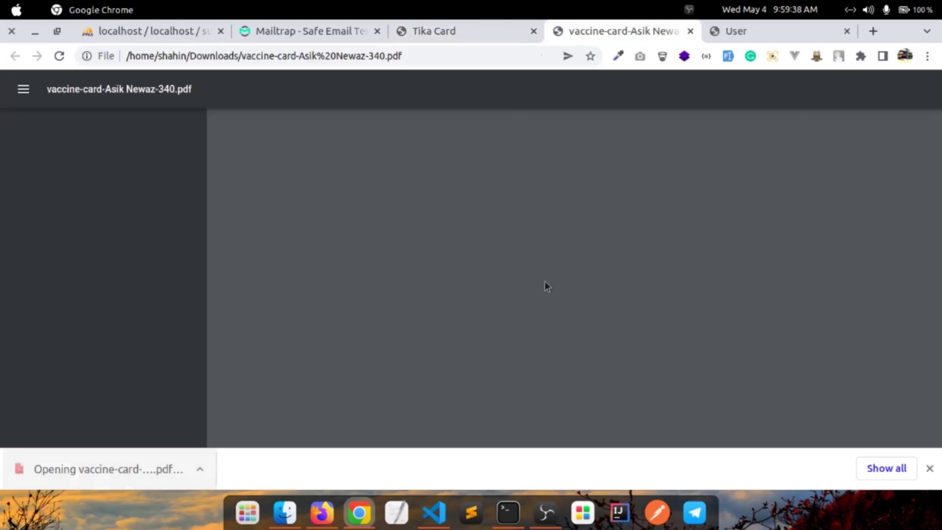
scroll(563, 255, "down", 5)
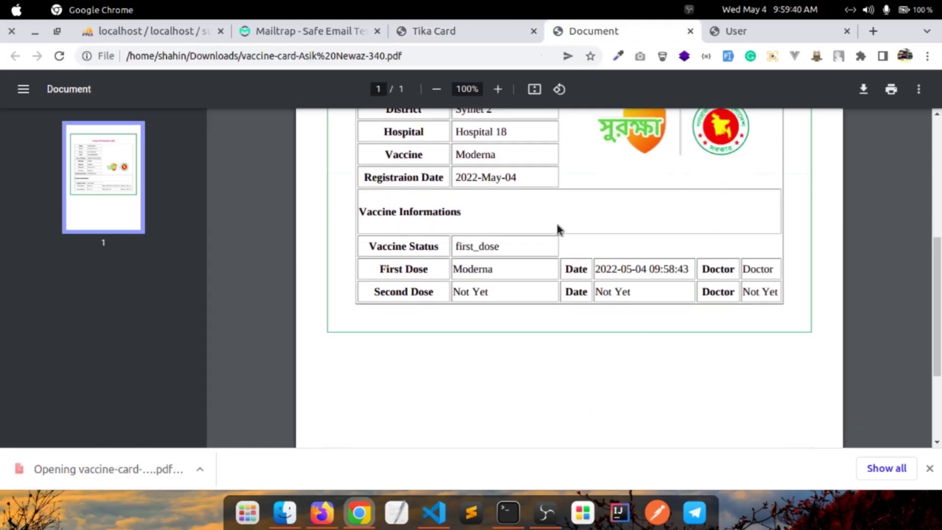
scroll(558, 228, "up", 3)
scroll(569, 285, "up", 5)
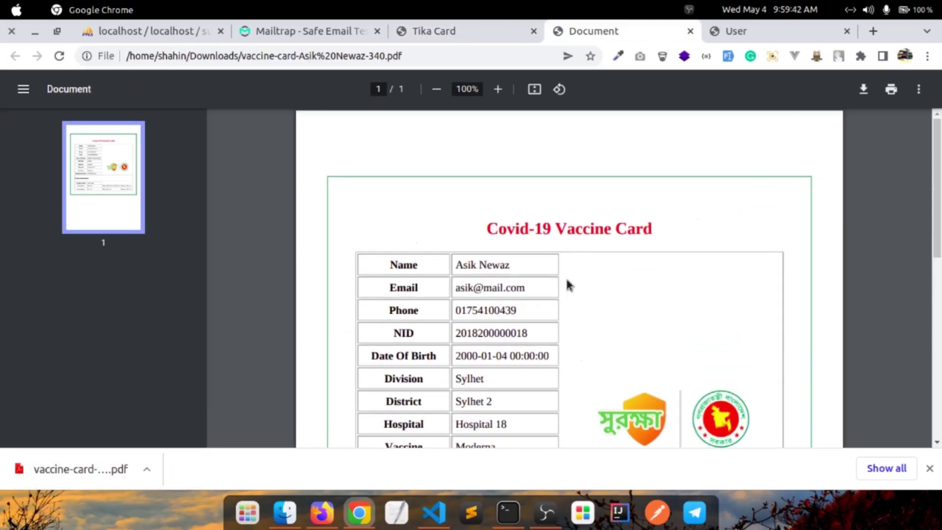
left_click(690, 31)
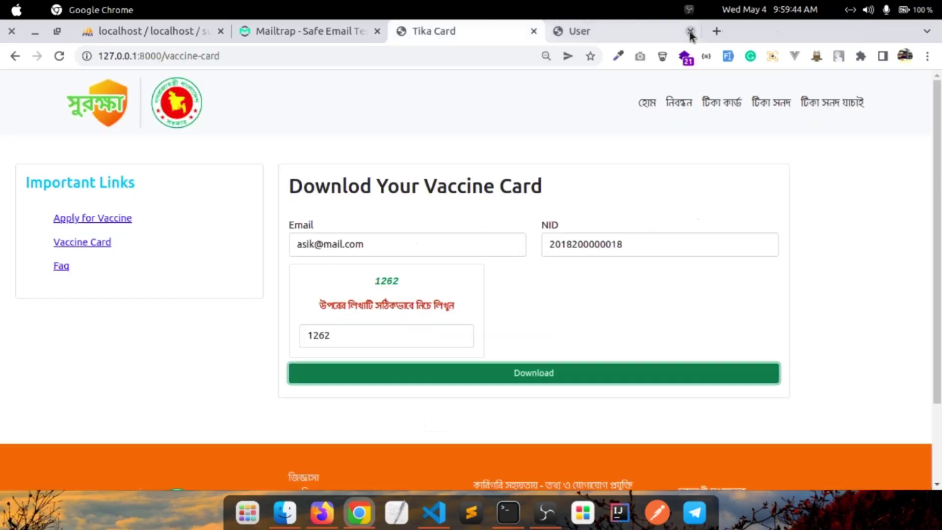
Go to the টিকা সনদ certificate page and begin typing the user's e-mail
left_click(769, 101)
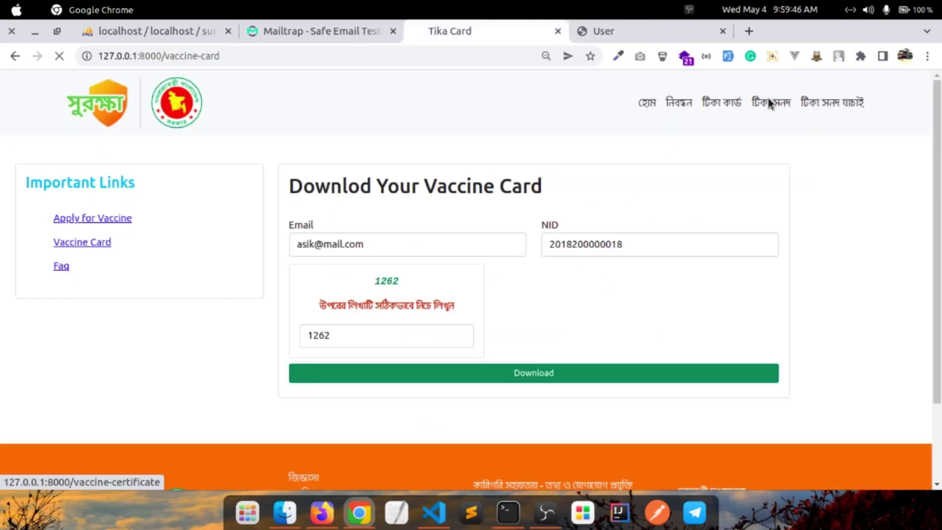
left_click(349, 240)
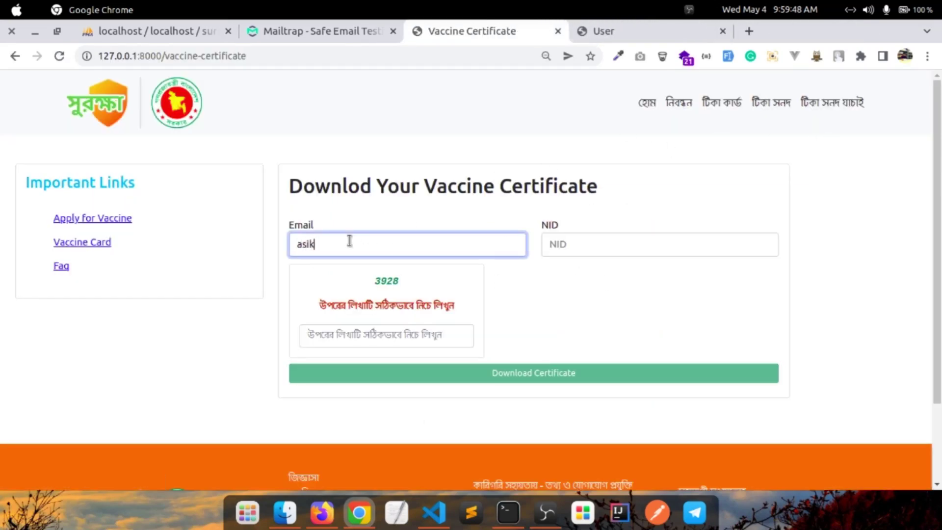